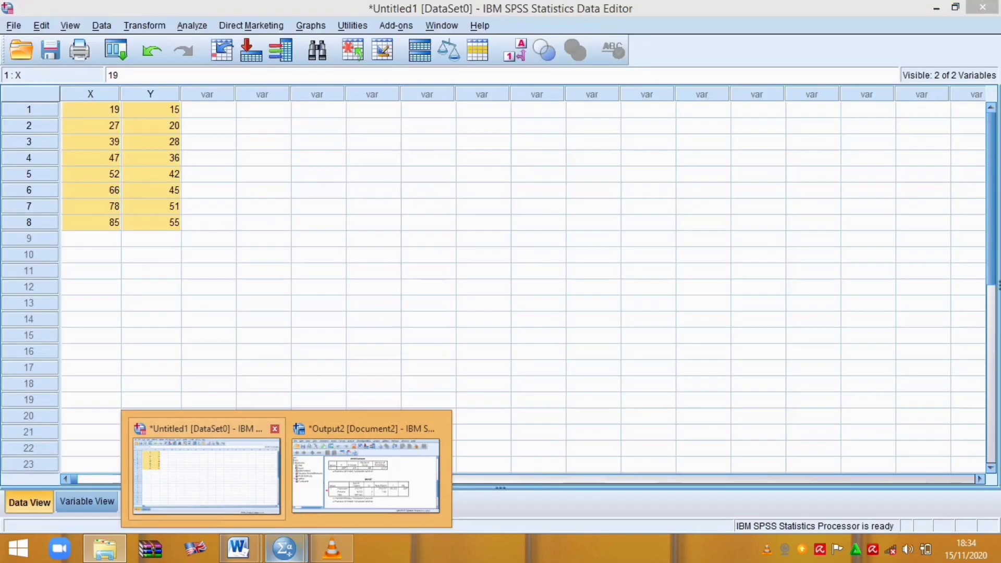
# Bring up the Untitled1 dataset and display its variable definitions
pyautogui.click(207, 475)
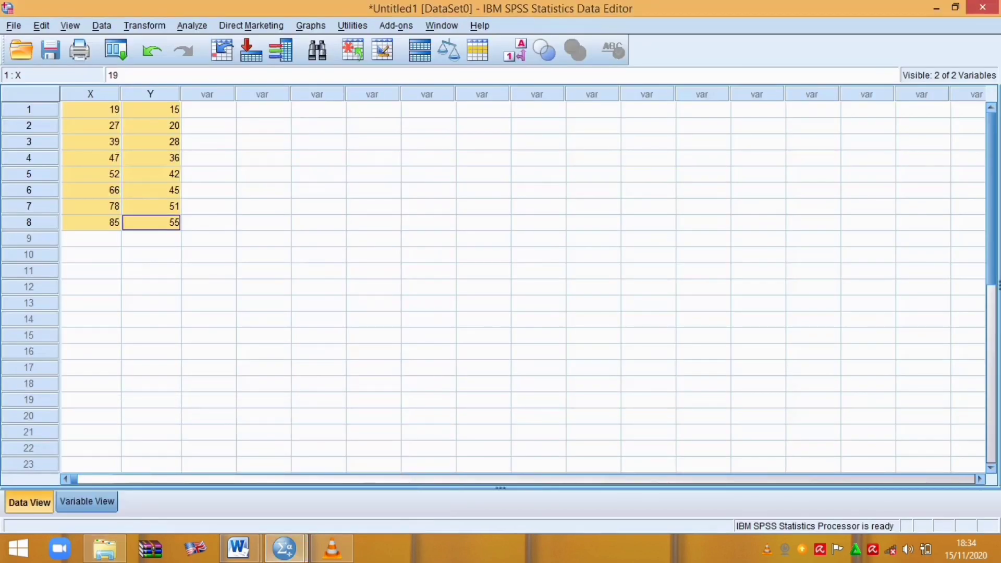
pyautogui.click(87, 501)
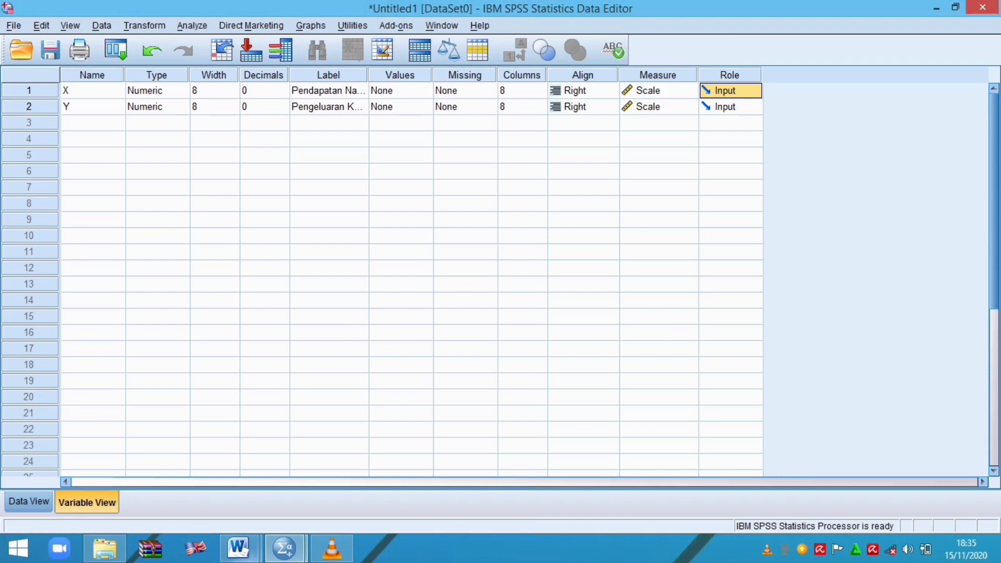
# Switch to the Tugas 2 Praktikum Ekonometrika document in Word and highlight the definitions of X and Y and the table's Y row
pyautogui.moveTo(239, 547)
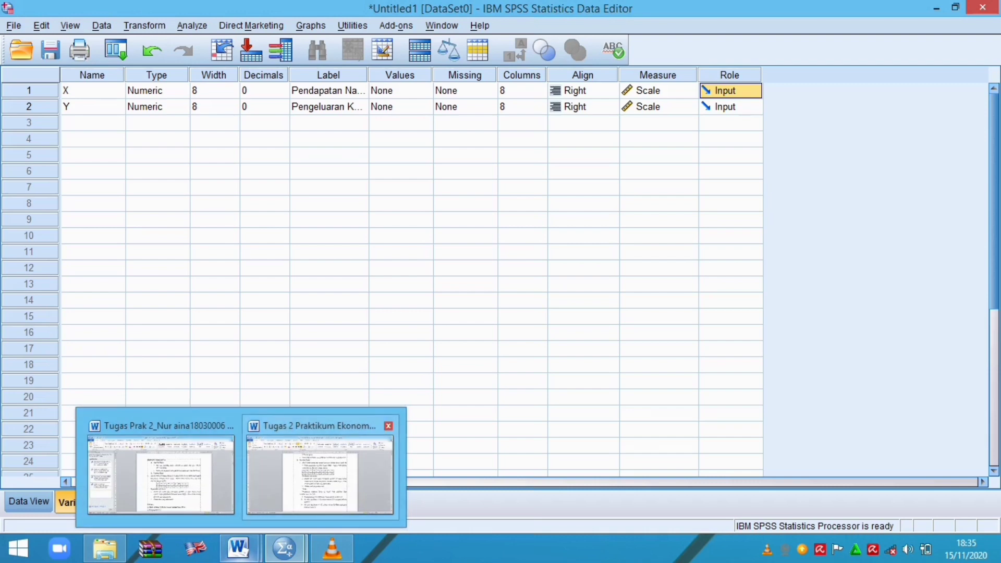
pyautogui.click(320, 472)
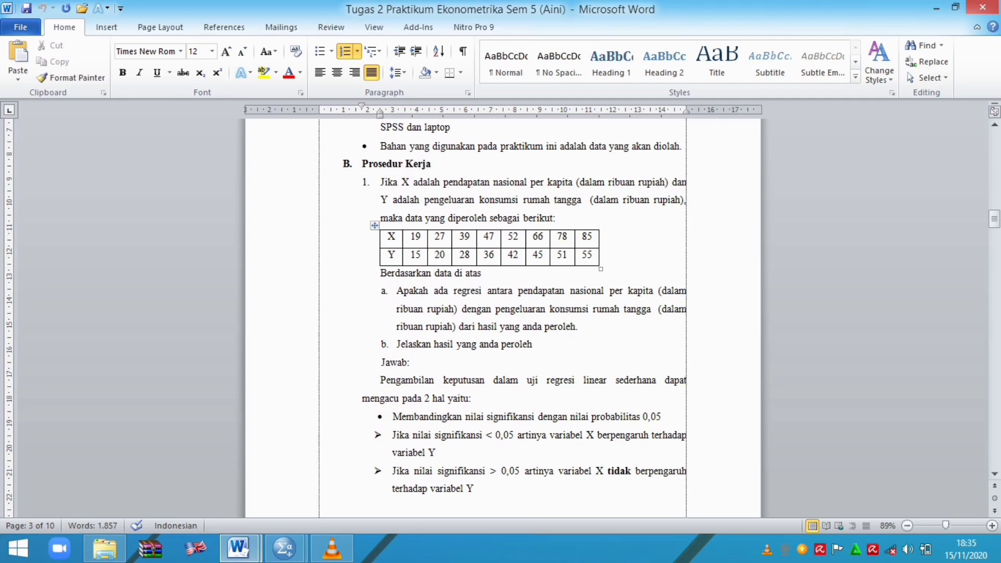
pyautogui.click(409, 183)
pyautogui.click(402, 183)
pyautogui.moveTo(402, 183); pyautogui.dragTo(530, 183)
pyautogui.click(381, 200)
pyautogui.moveTo(381, 201); pyautogui.dragTo(582, 200)
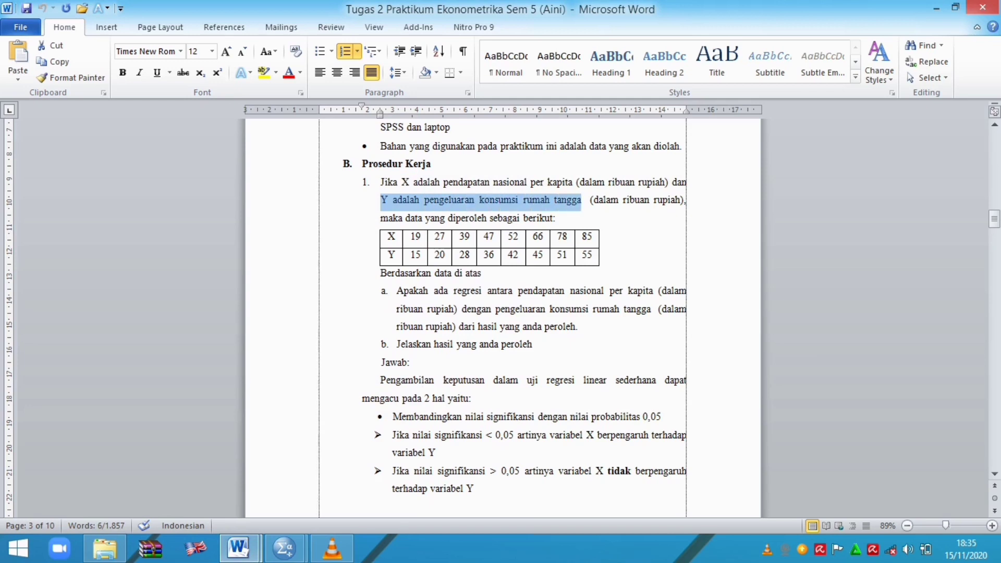
pyautogui.click(368, 256)
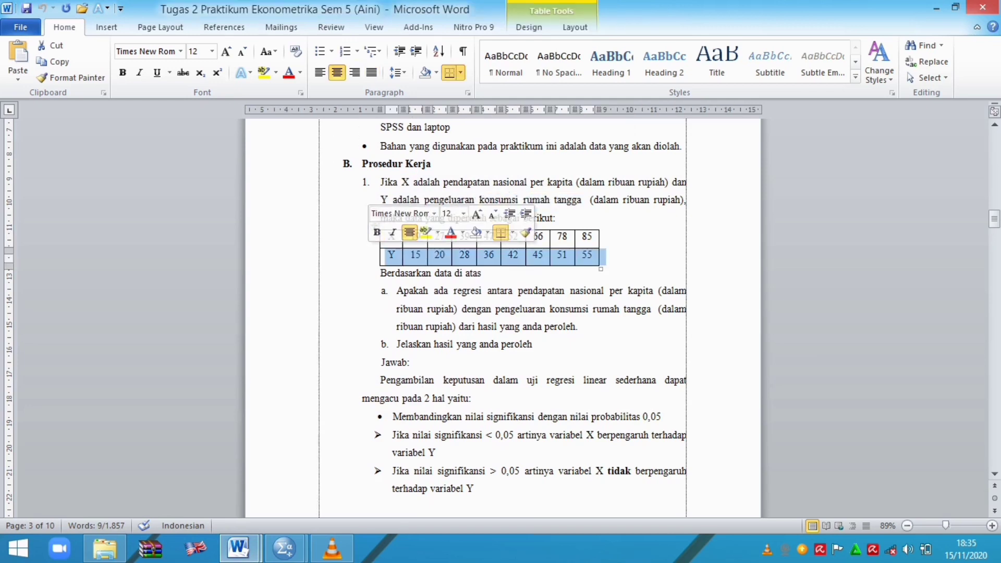
pyautogui.click(472, 256)
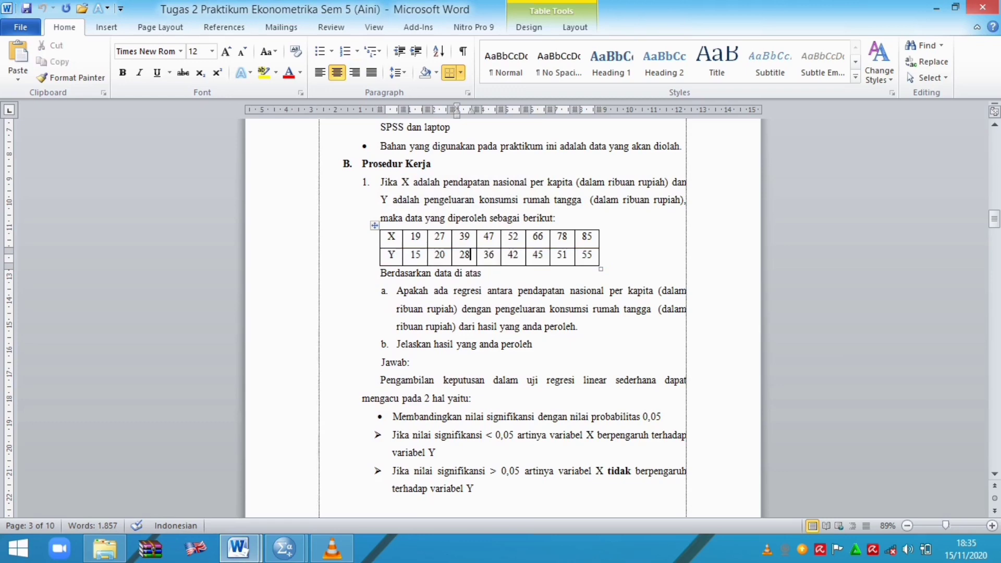
# Return to the Untitled1 dataset in SPSS and review the names and labels of variables X and Y
pyautogui.moveTo(284, 548)
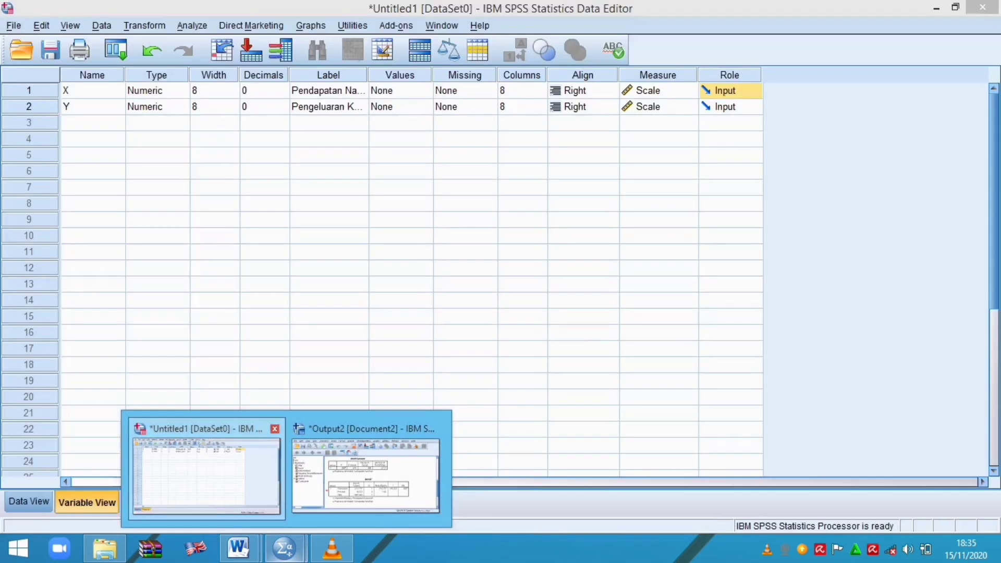
pyautogui.click(206, 472)
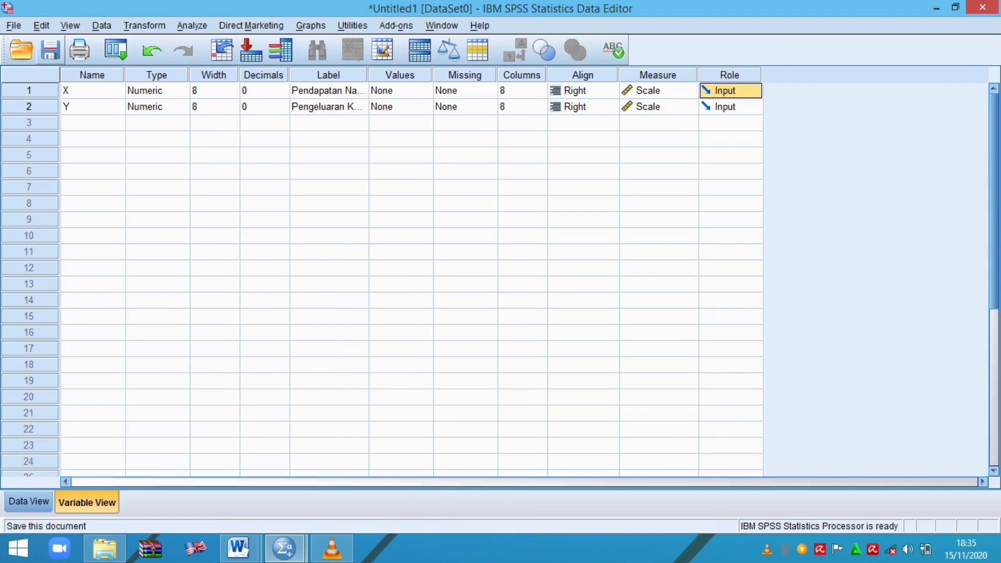
pyautogui.click(93, 91)
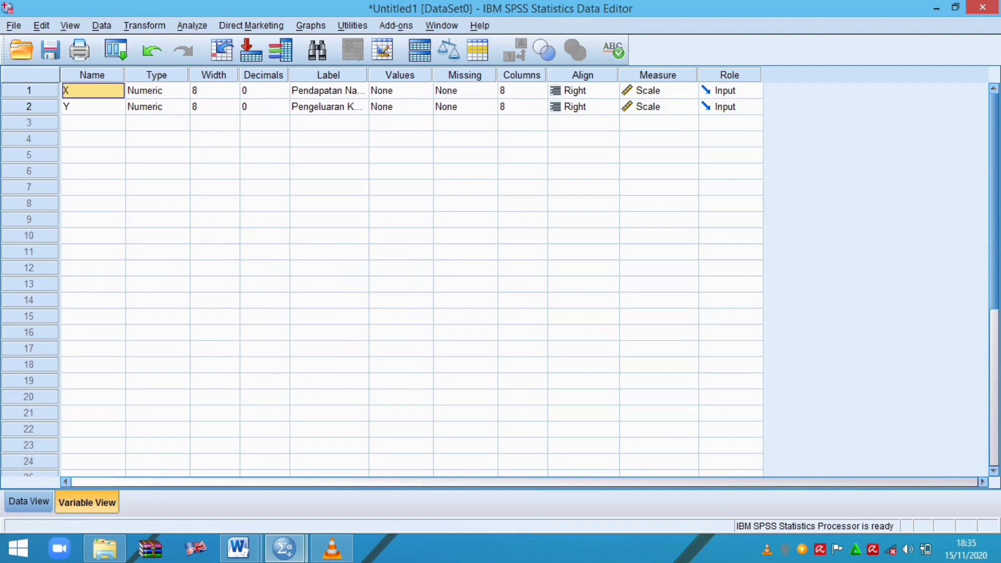
pyautogui.click(93, 107)
pyautogui.click(329, 91)
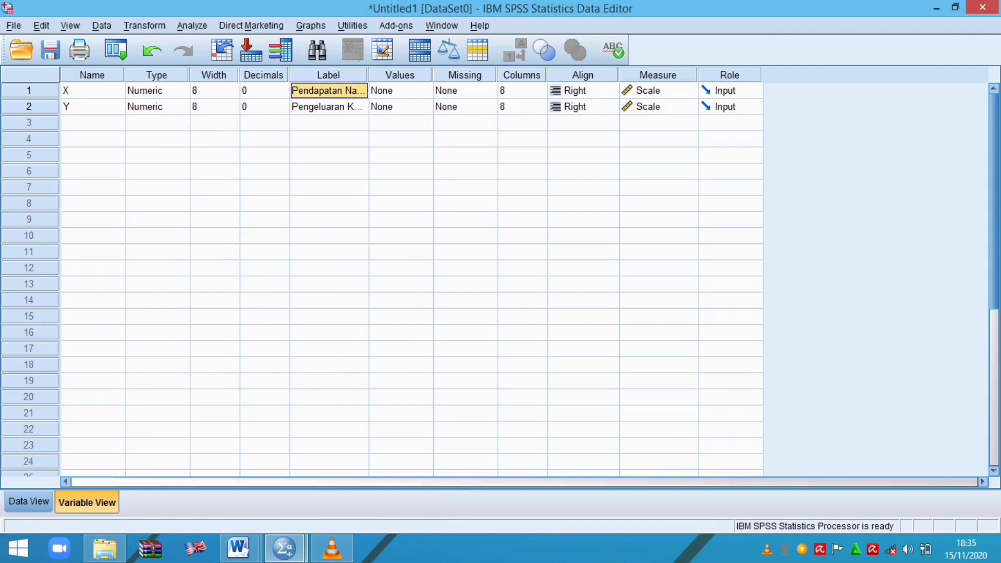
pyautogui.click(329, 107)
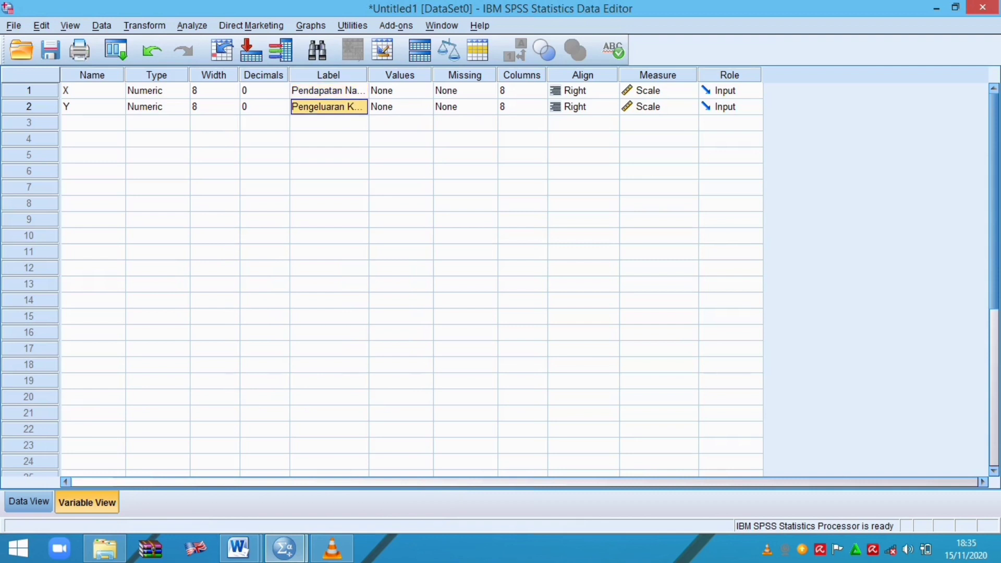
# Set the width of variable Y to 9
pyautogui.click(154, 91)
pyautogui.click(233, 103)
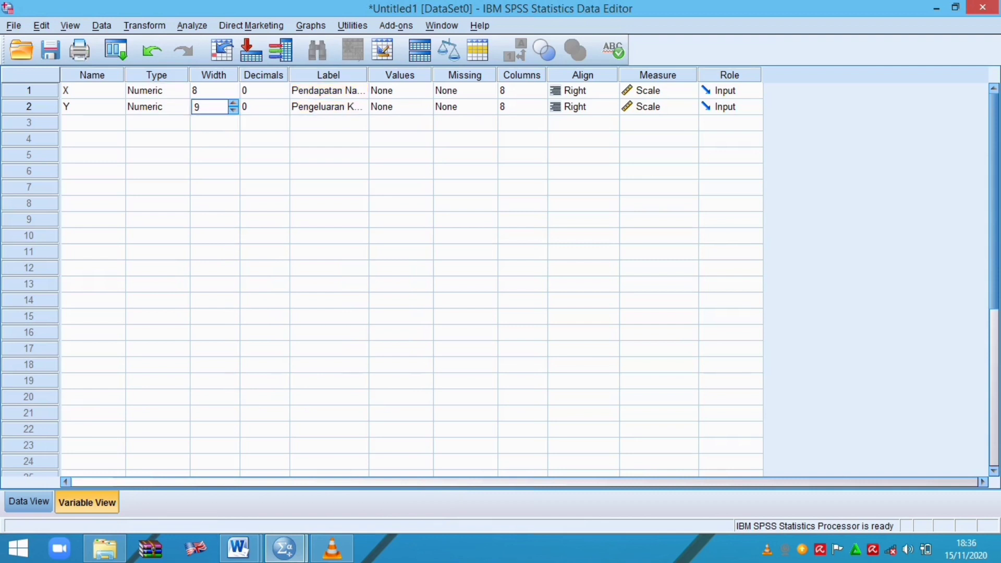
pyautogui.click(266, 90)
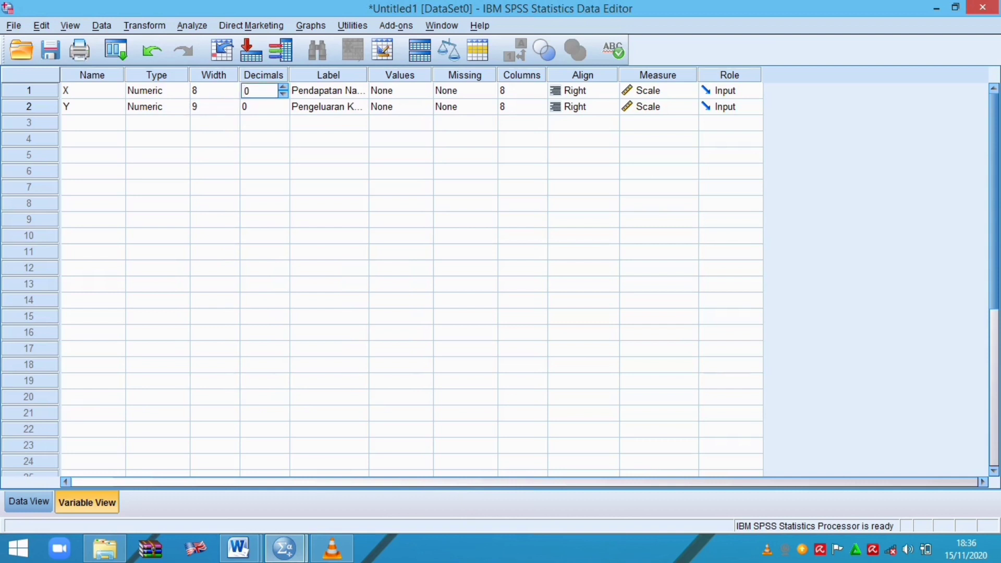
# Review variable X's values, missing, columns, alignment, measure and role settings
pyautogui.click(399, 91)
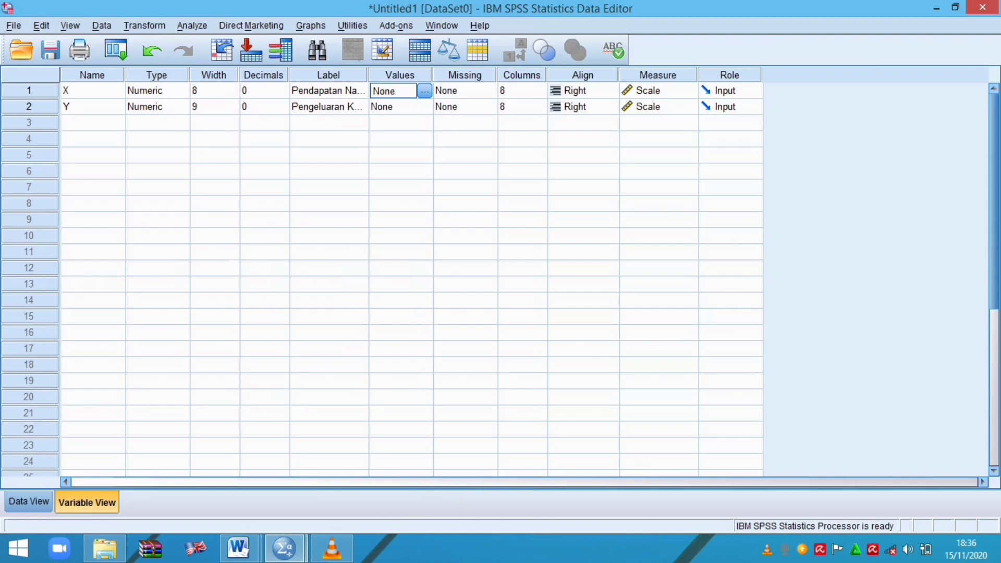
pyautogui.click(462, 91)
pyautogui.click(519, 90)
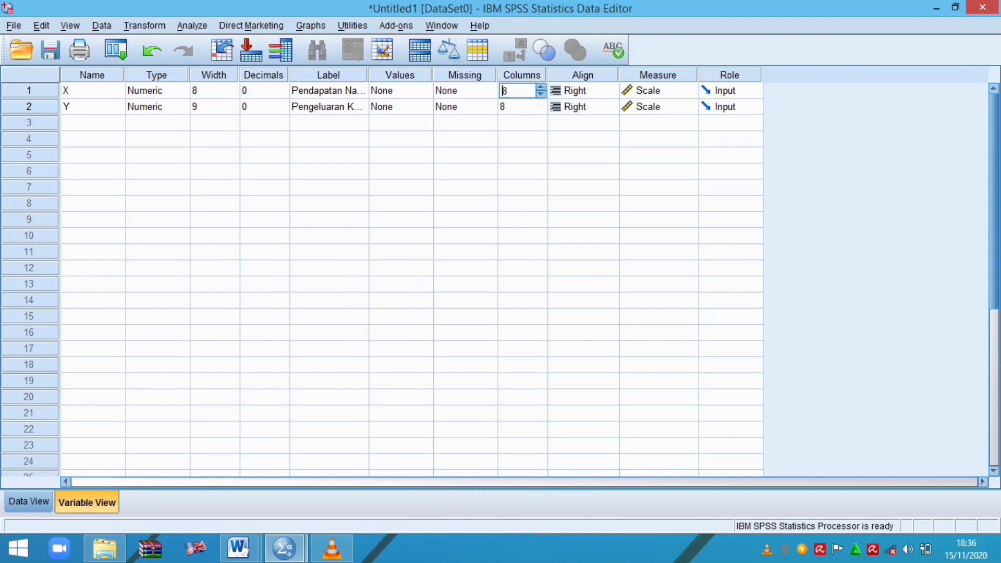
pyautogui.click(584, 91)
pyautogui.click(658, 91)
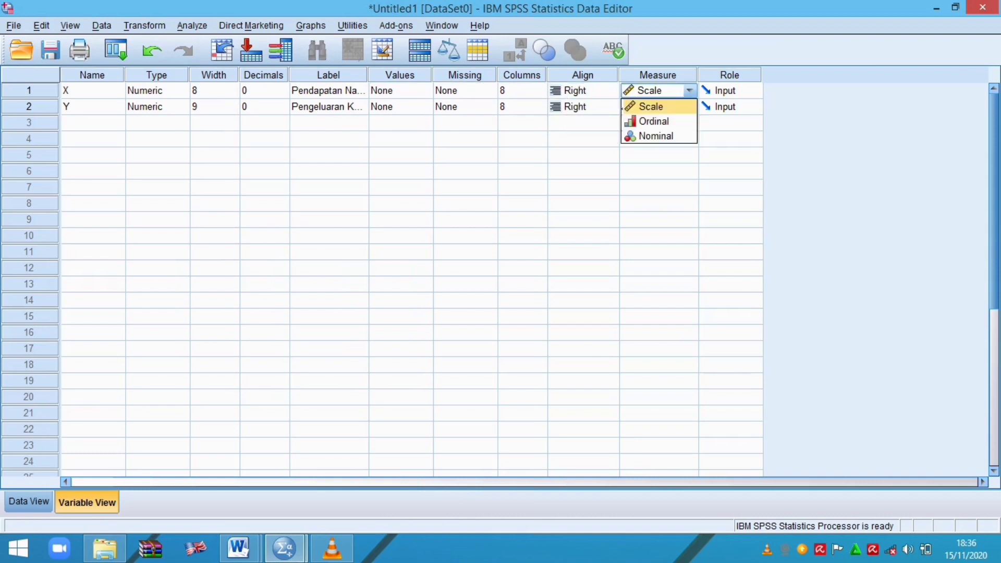
pyautogui.click(728, 91)
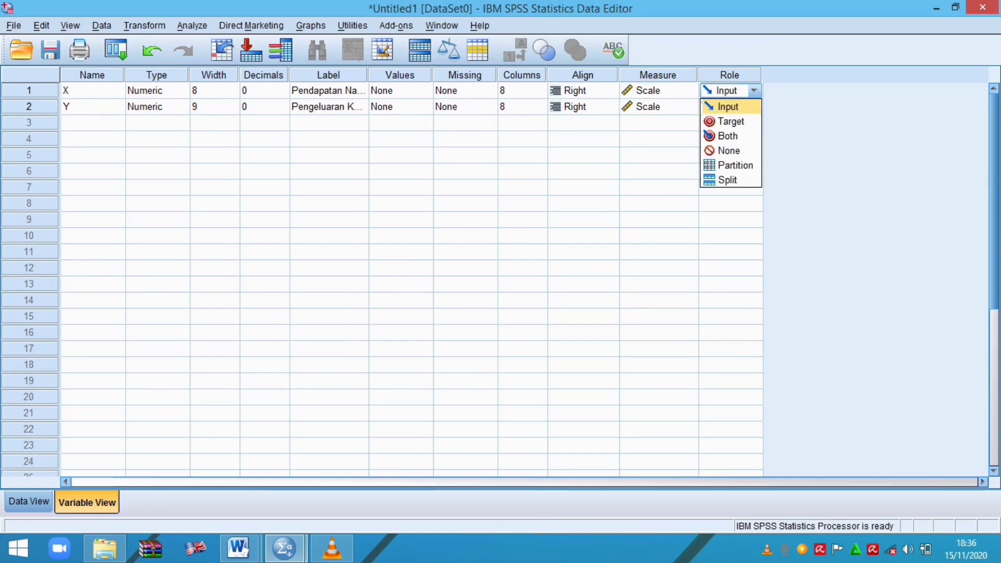
# Compare the dataset's X and Y values with the data table in the Tugas 2 Word document, ending back in the SPSS dataset
pyautogui.click(28, 502)
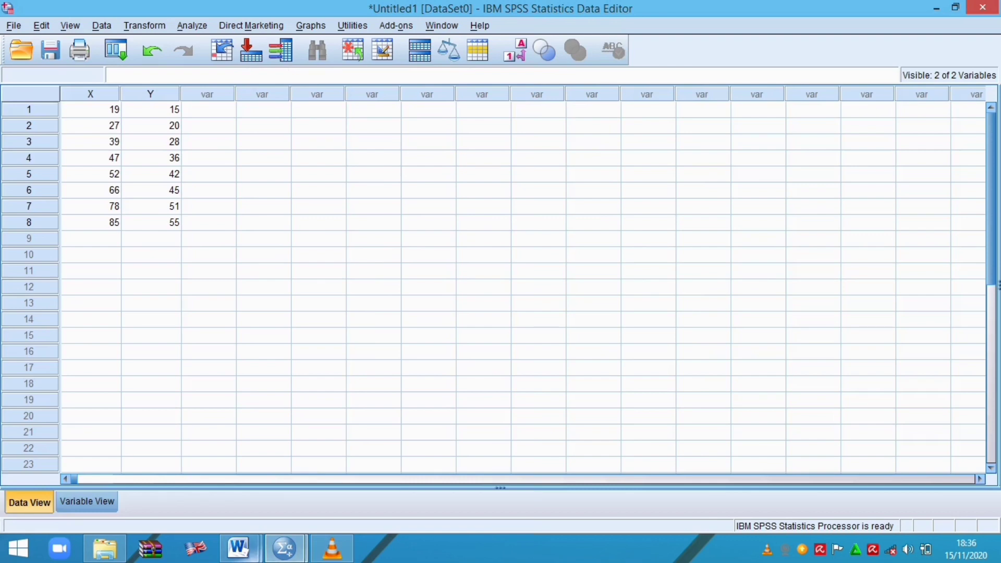
pyautogui.moveTo(238, 548)
pyautogui.click(320, 474)
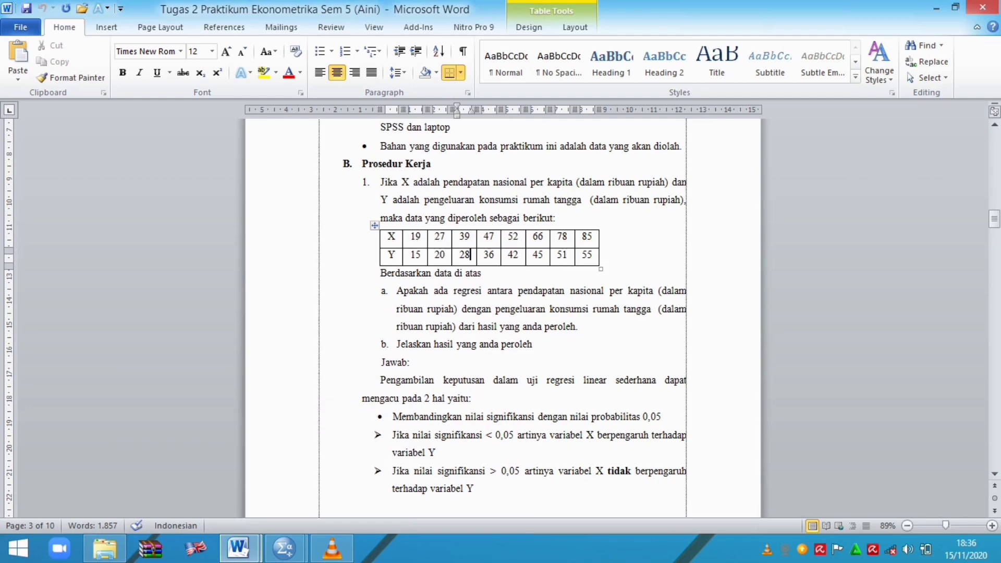
pyautogui.moveTo(388, 236); pyautogui.dragTo(385, 275)
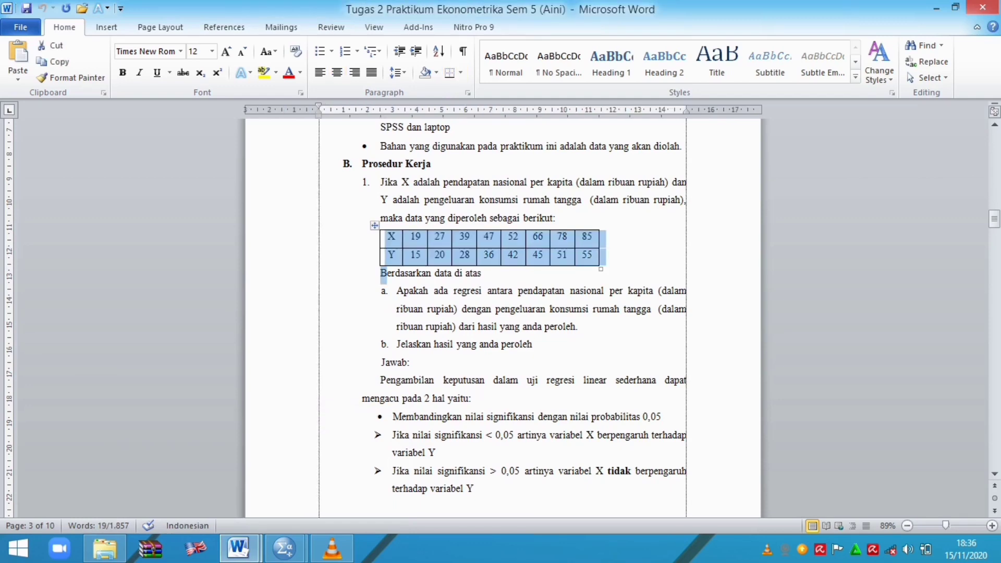
pyautogui.moveTo(285, 547)
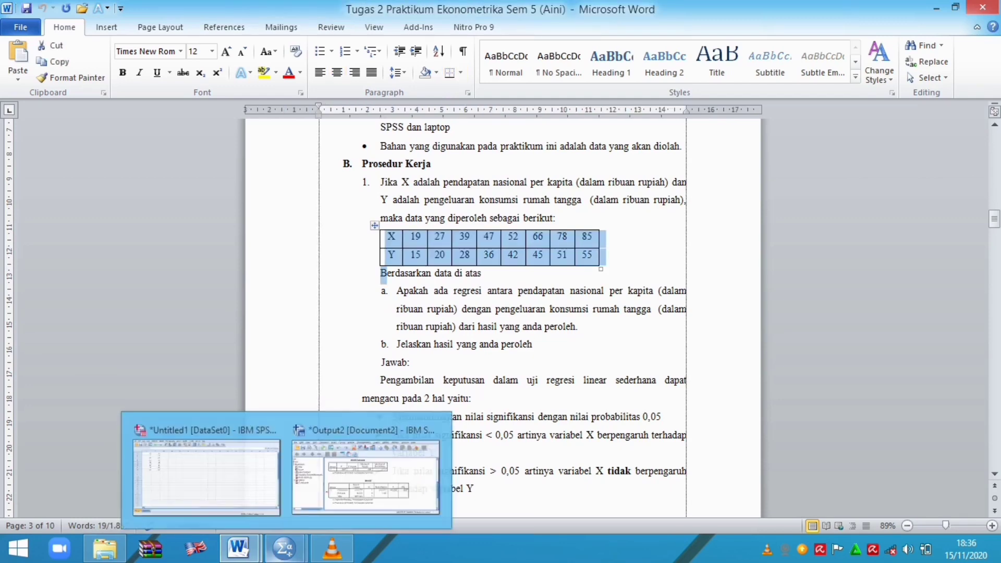
pyautogui.click(206, 472)
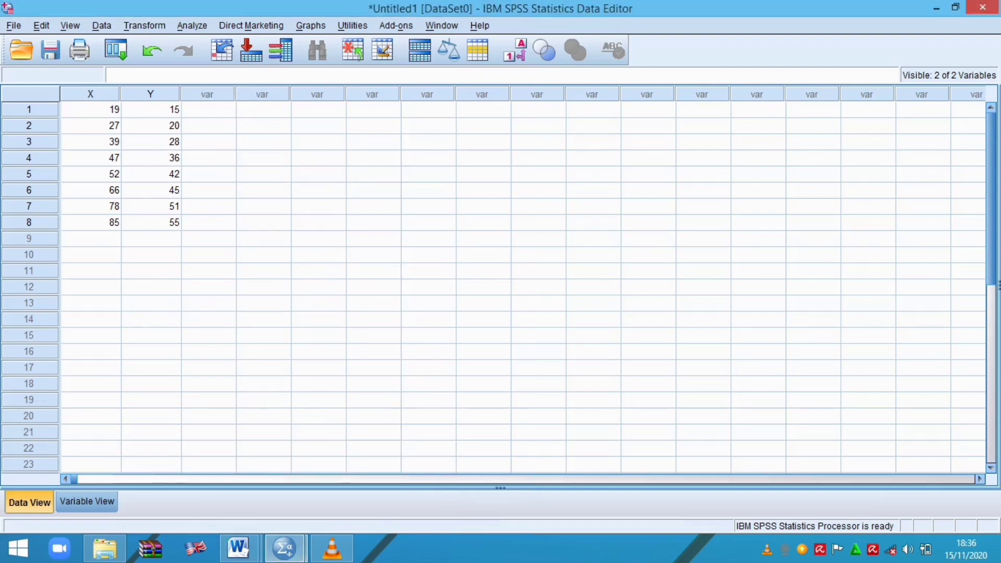
# Set up a Linear Regression with Pengeluaran Konsumsi [Y] as dependent and Pendapatan Nasional [X] as independent variable, using the Enter method
pyautogui.moveTo(92, 110); pyautogui.dragTo(151, 222)
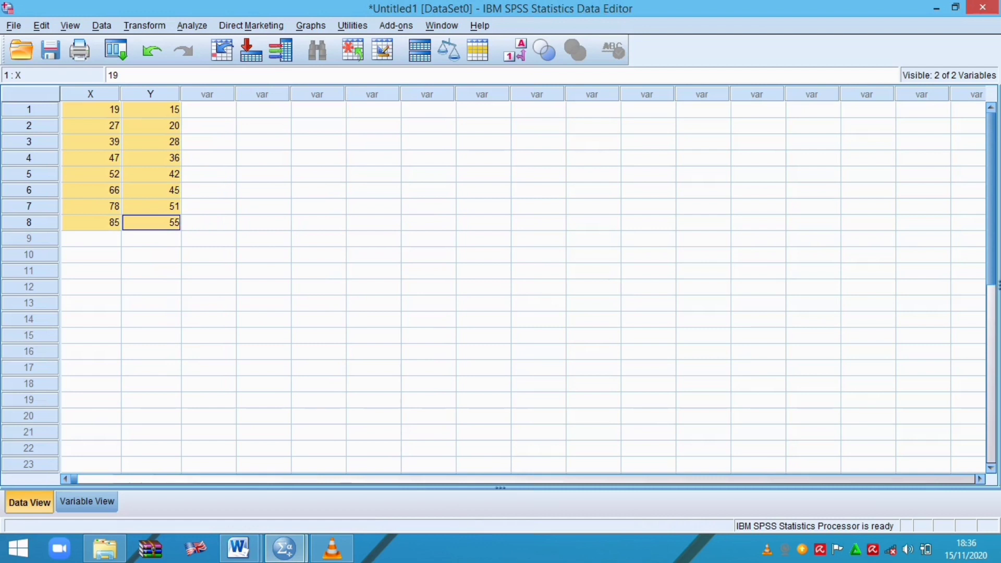
pyautogui.click(192, 26)
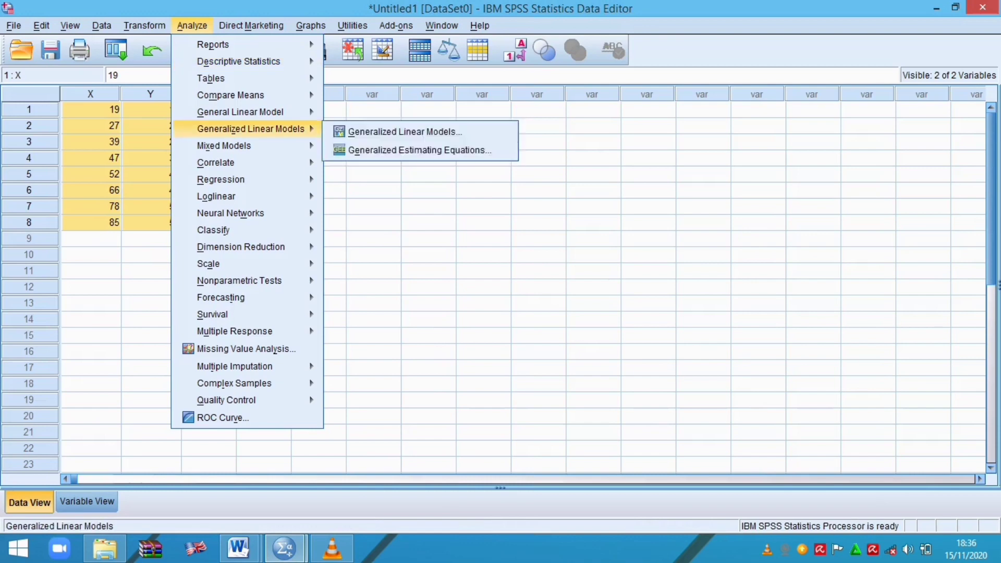
pyautogui.moveTo(224, 179)
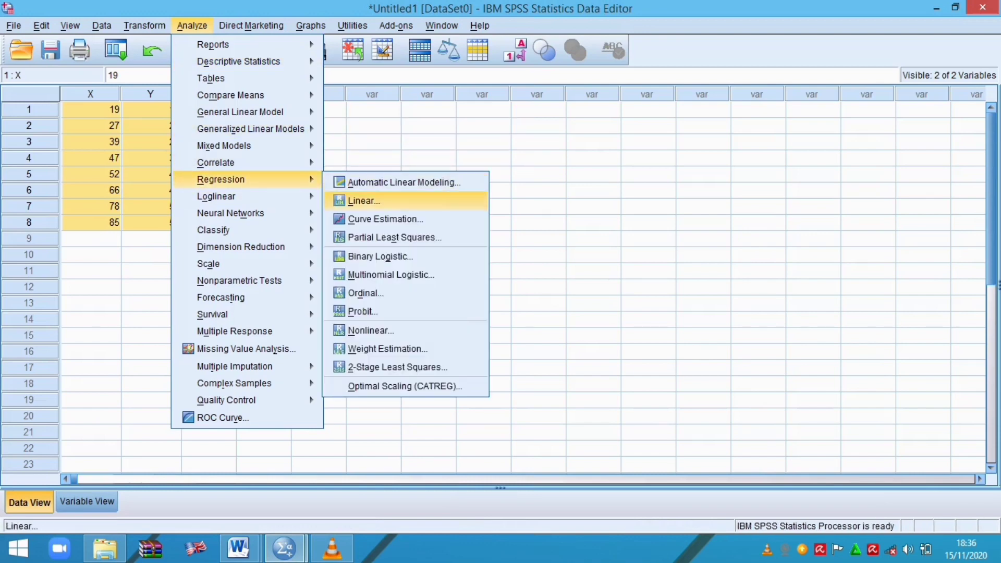
pyautogui.click(364, 200)
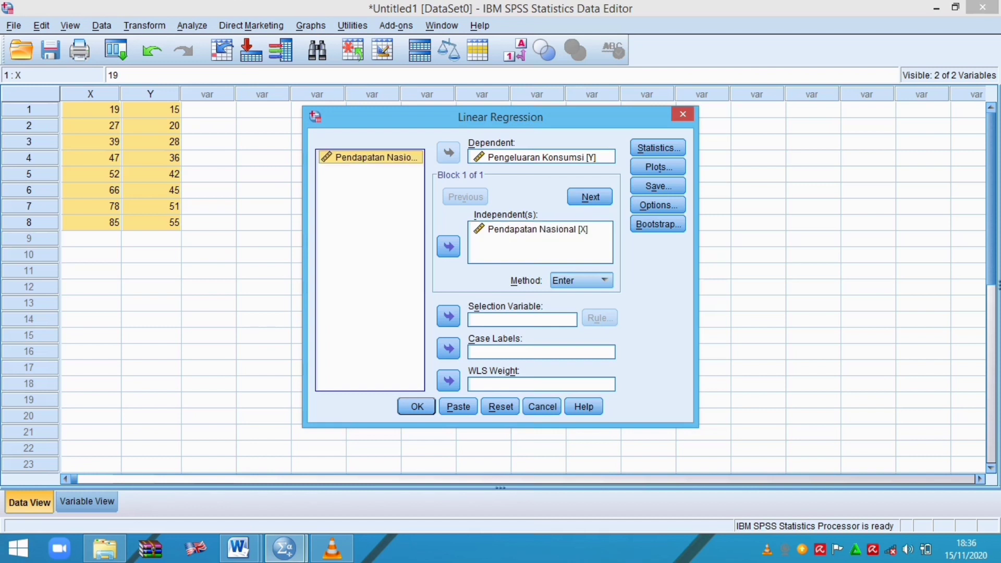
pyautogui.click(538, 230)
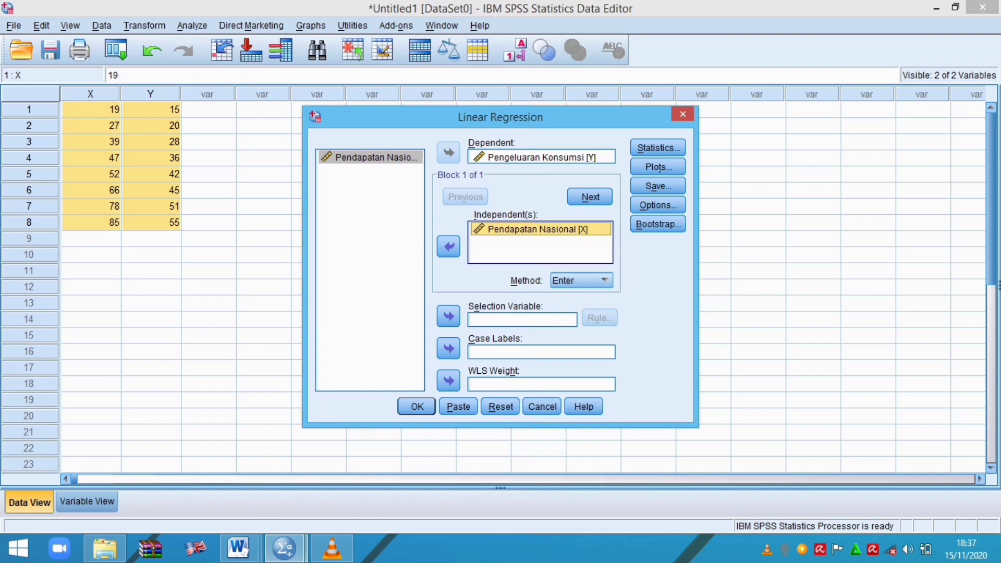
pyautogui.click(371, 157)
pyautogui.click(542, 157)
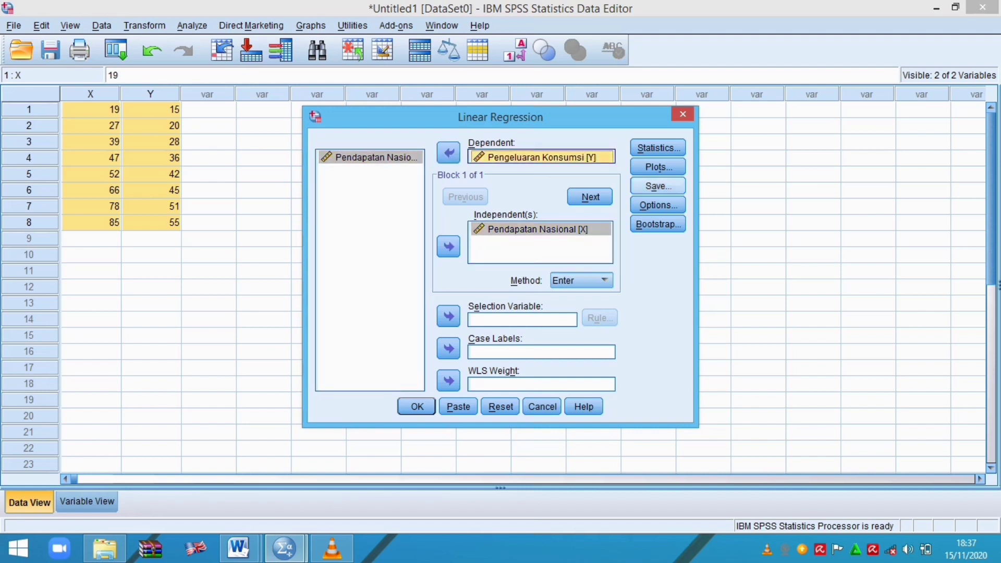
# Run the regression with the Estimates and Model fit statistics, and examine the resulting ANOVA and Coefficients tables
pyautogui.click(658, 147)
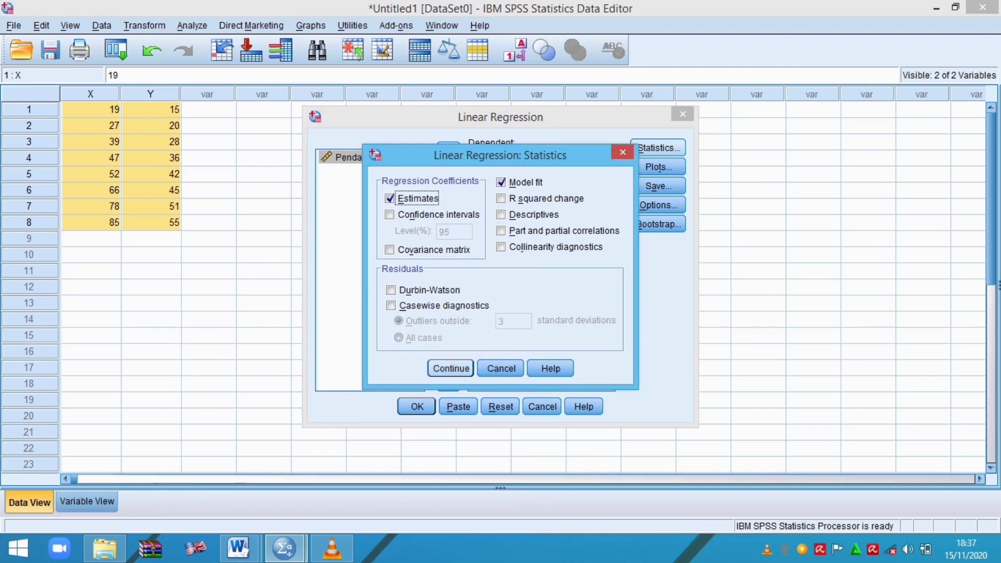
pyautogui.click(451, 371)
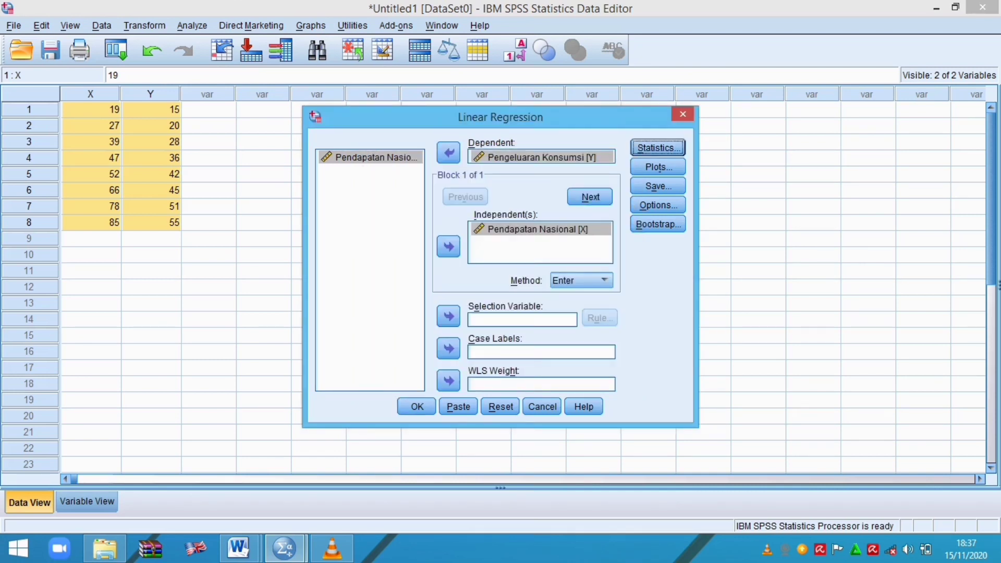
pyautogui.click(418, 407)
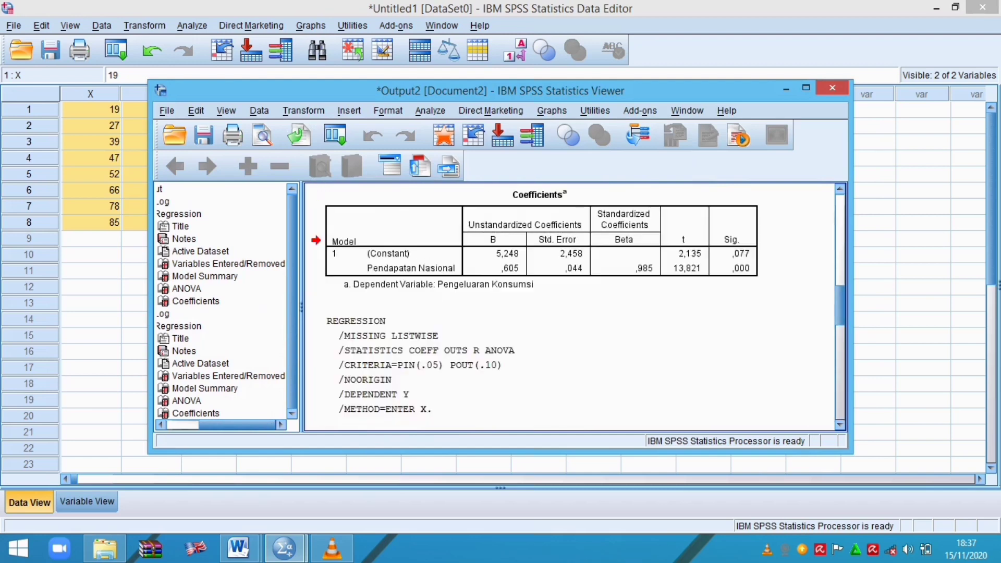
pyautogui.scroll(1, 570, 307)
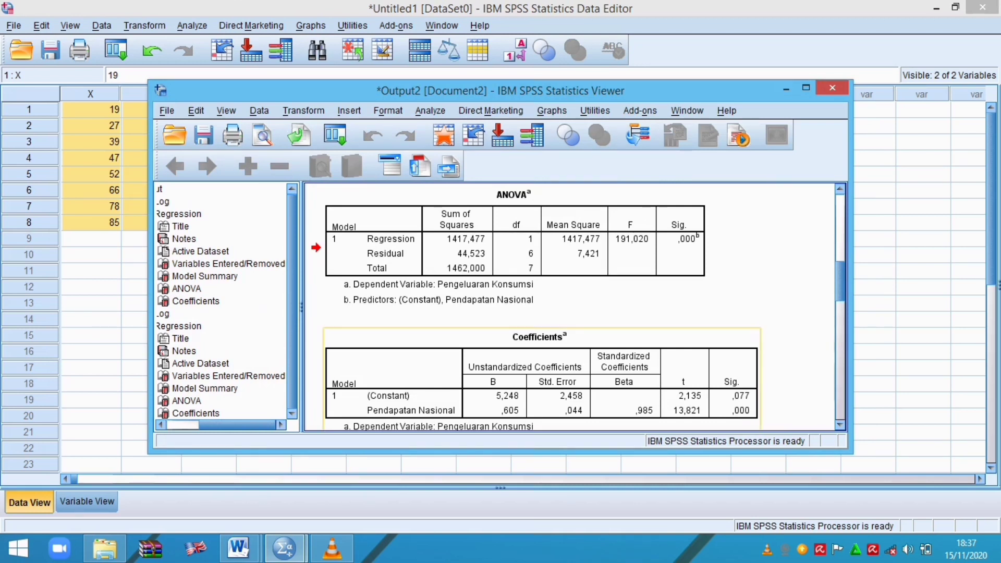
pyautogui.click(553, 379)
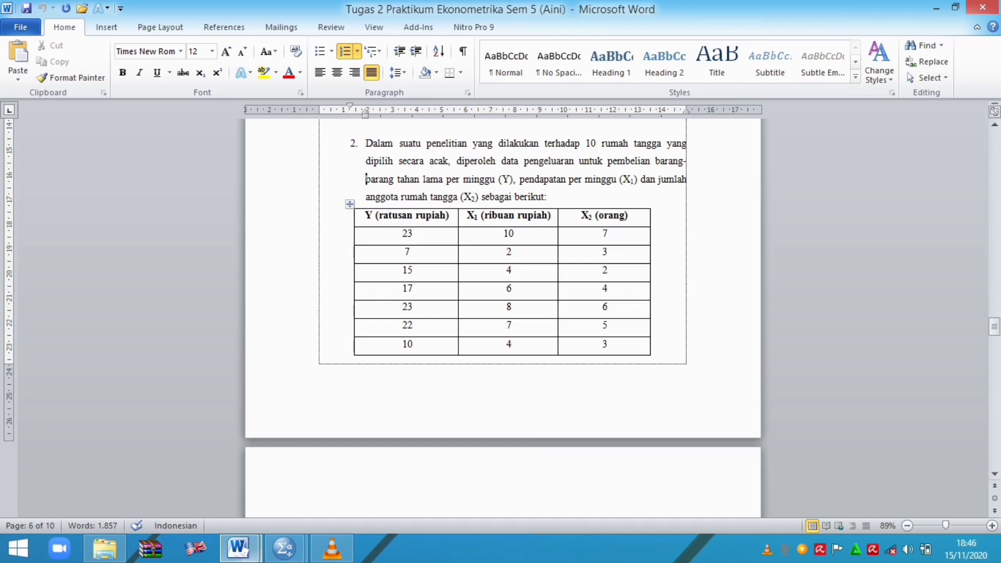
# Switch to the SPSS dataset and review the names of variables X1, X2 and Y in the variable definitions
pyautogui.moveTo(246, 552)
pyautogui.moveTo(284, 547)
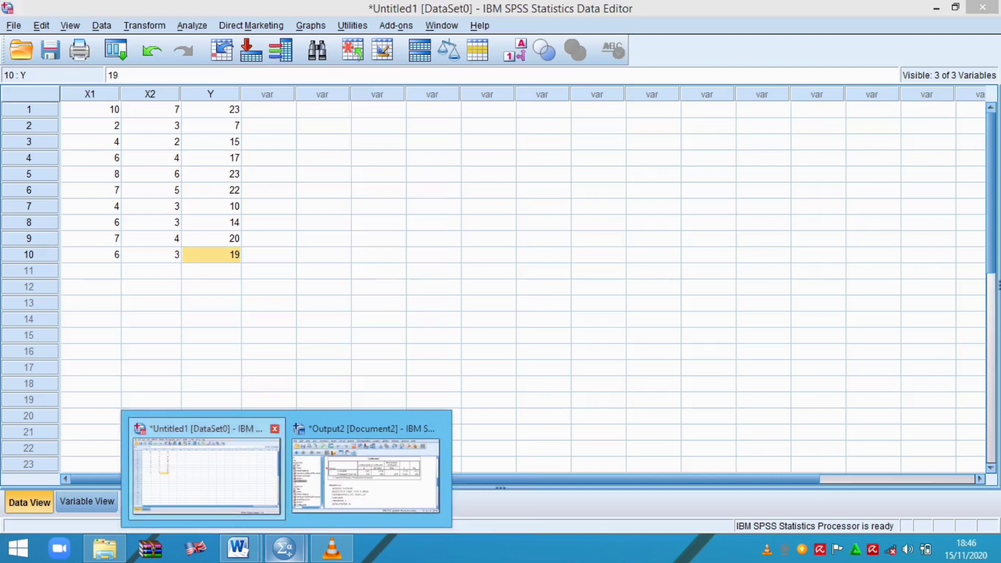
pyautogui.click(206, 475)
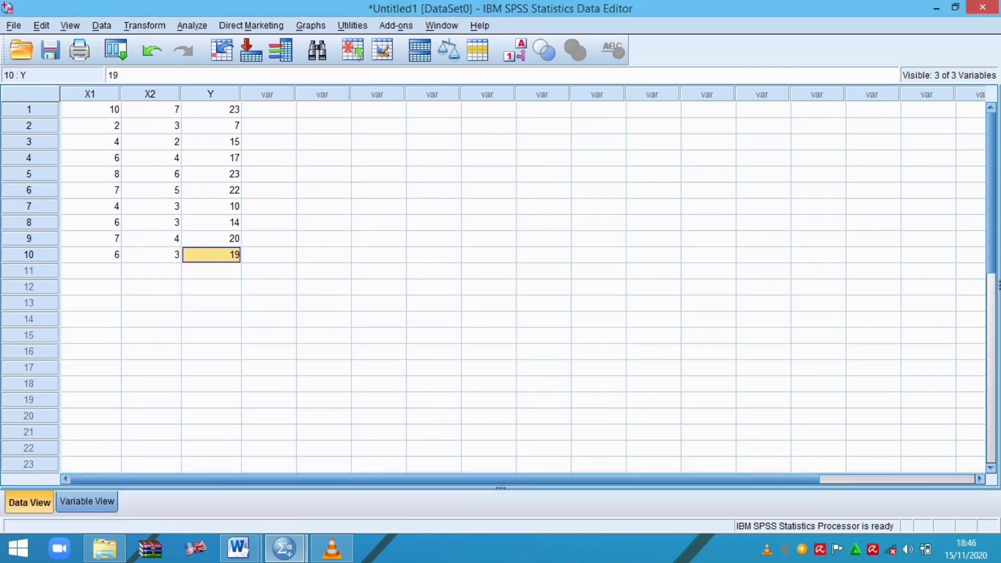
pyautogui.click(87, 502)
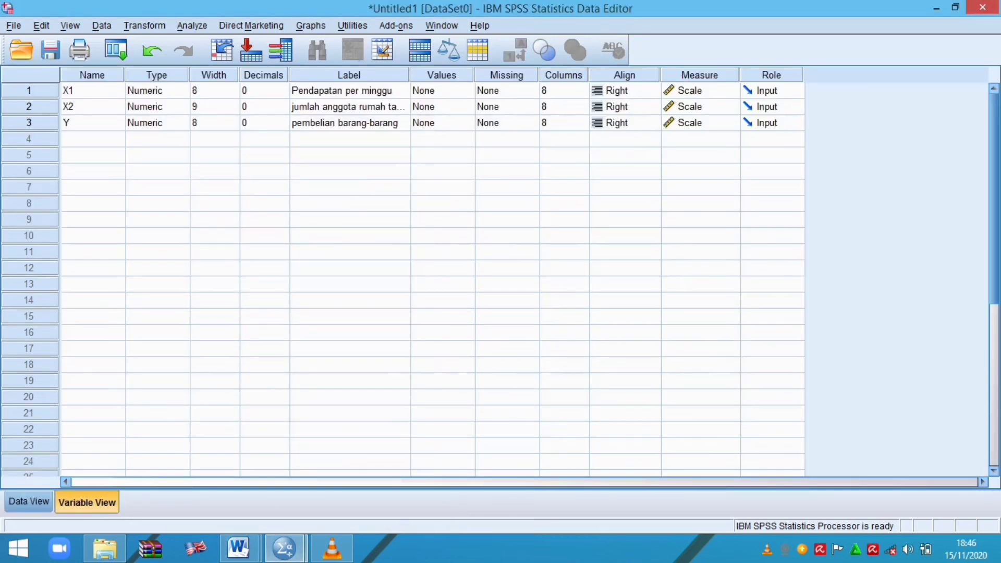
pyautogui.click(92, 91)
pyautogui.click(93, 107)
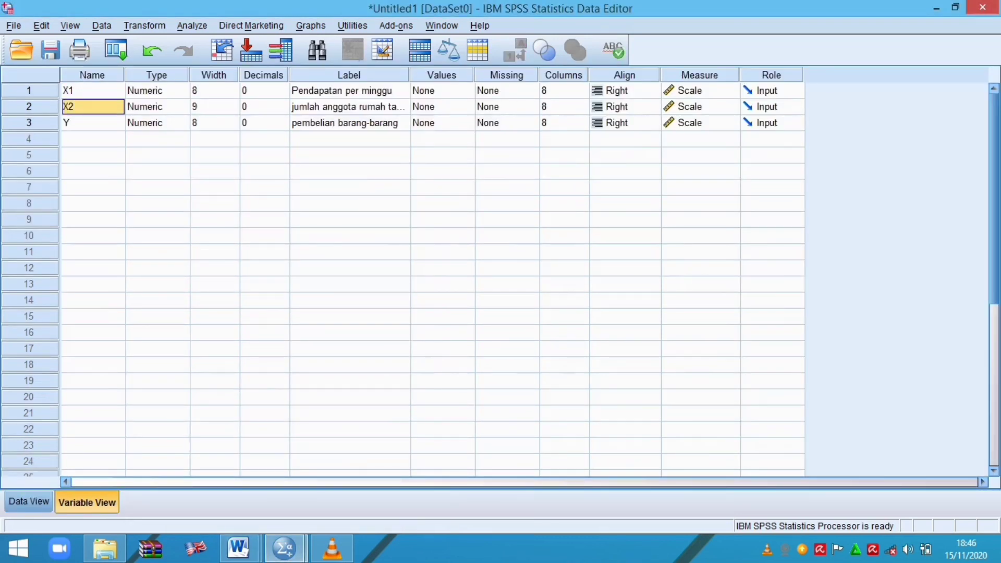
pyautogui.click(93, 123)
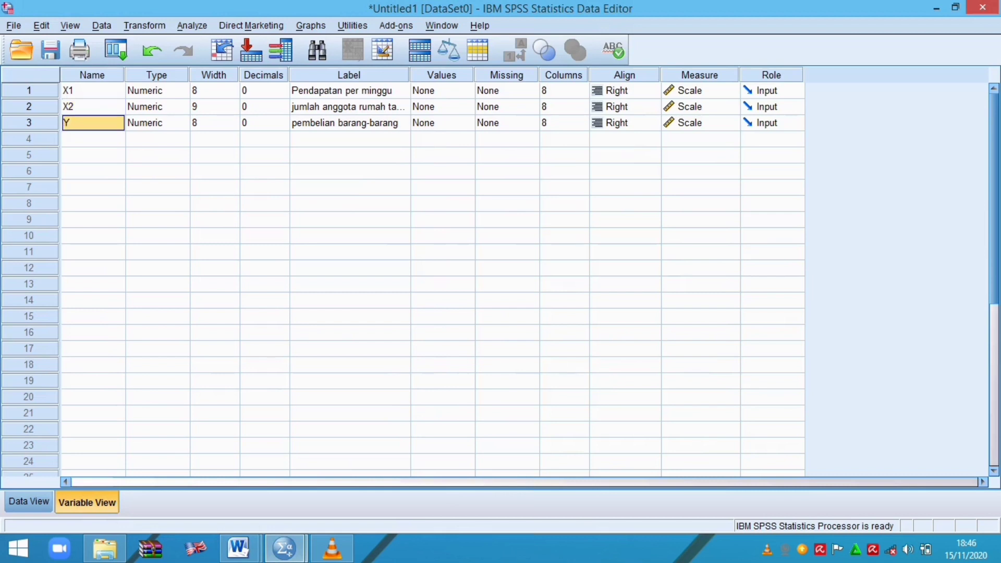
# Review the labels of variables X1, X2 and Y
pyautogui.click(350, 91)
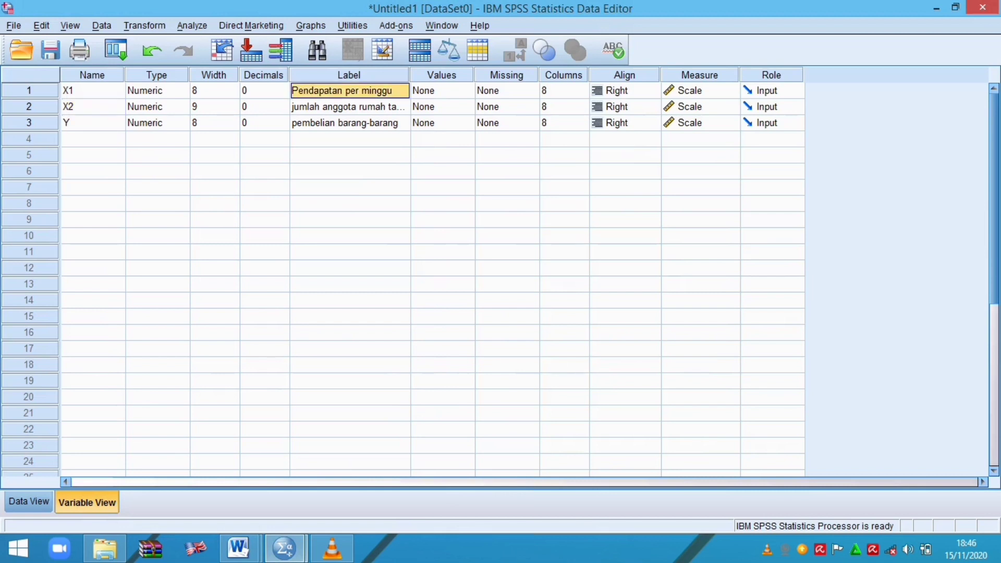
pyautogui.click(350, 107)
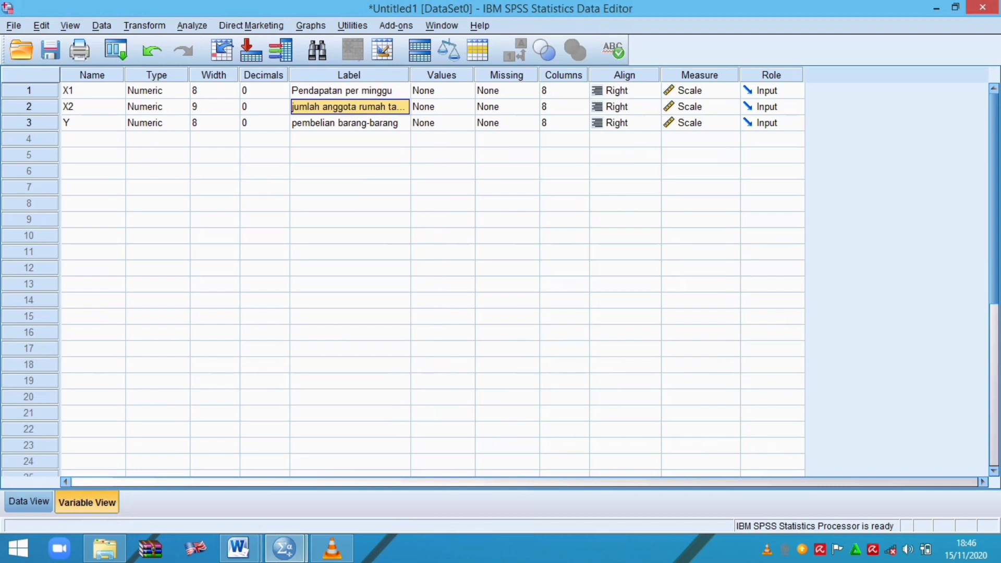
pyautogui.click(318, 51)
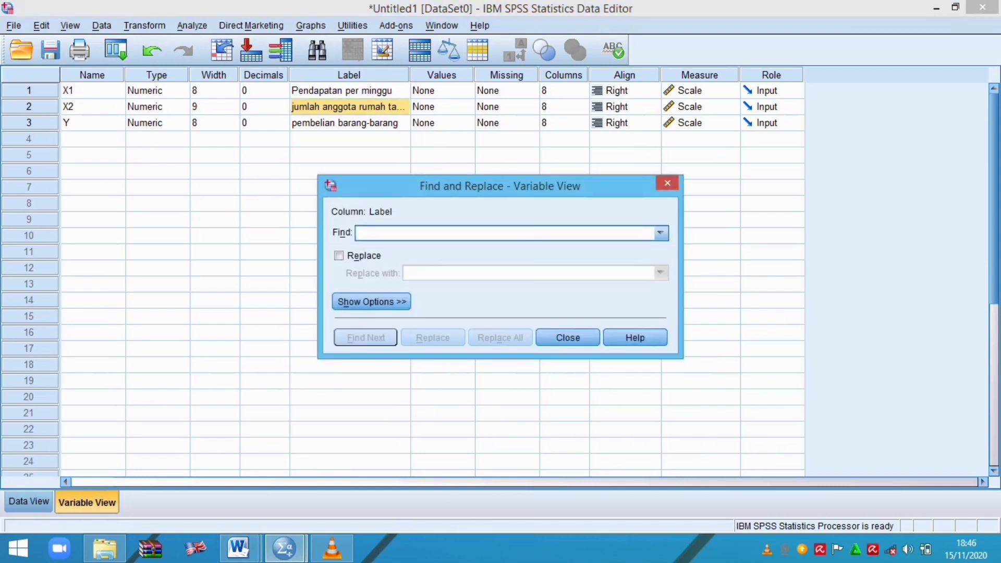
pyautogui.press('Escape')
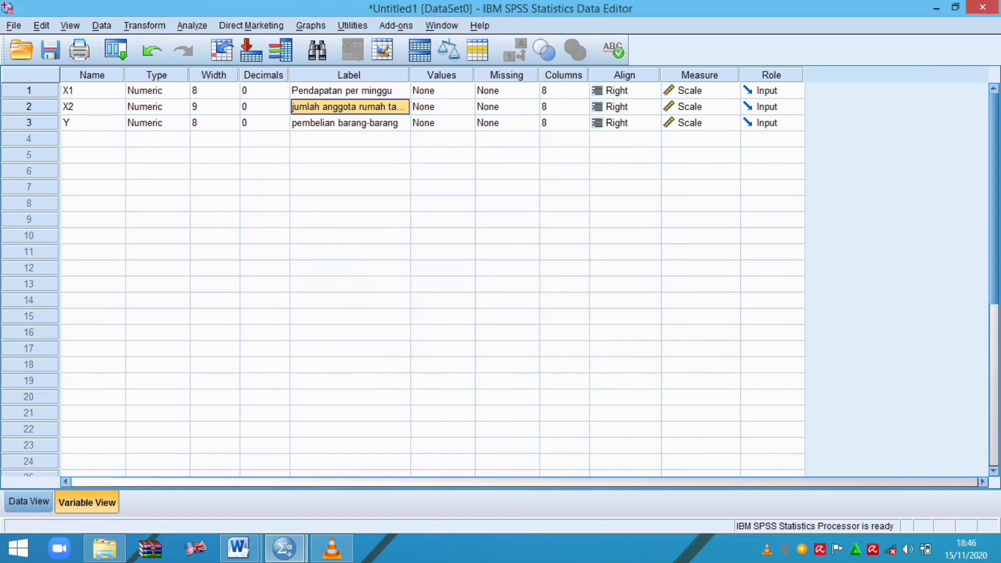
pyautogui.click(349, 123)
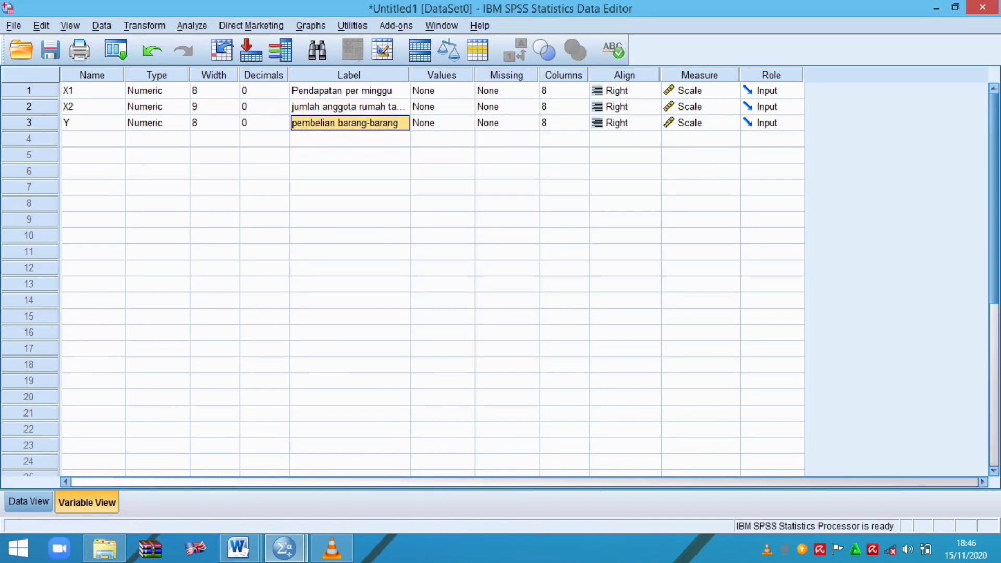
# Check variable X1's type and width, and set X2's width to 8
pyautogui.click(157, 90)
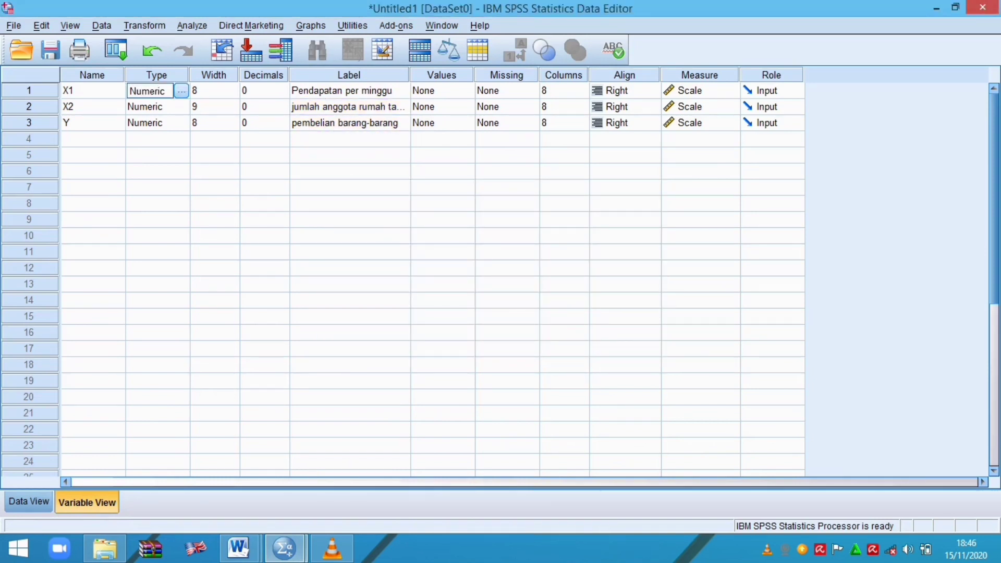
pyautogui.click(209, 91)
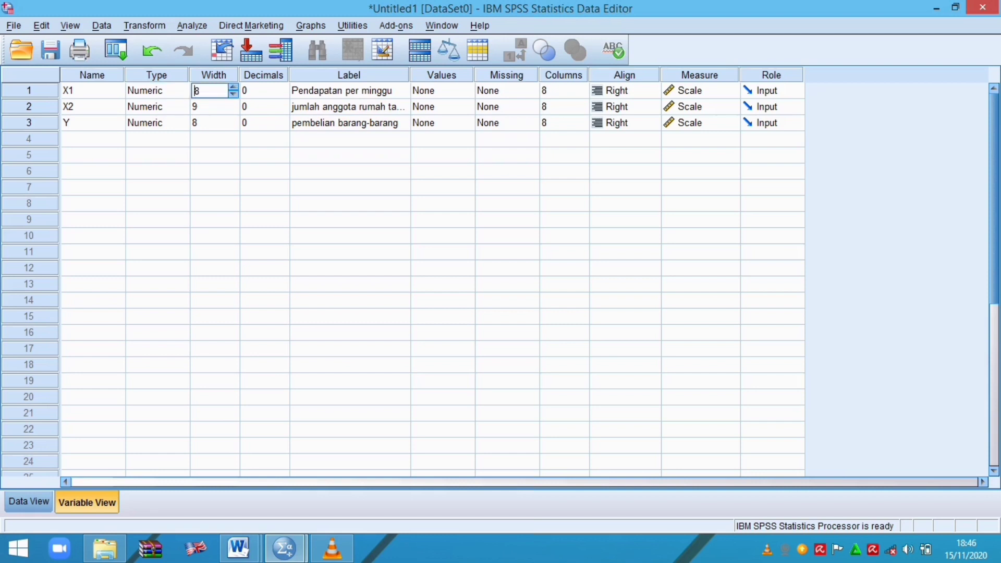
pyautogui.click(210, 107)
pyautogui.press('BackSpace')
pyautogui.write('8')
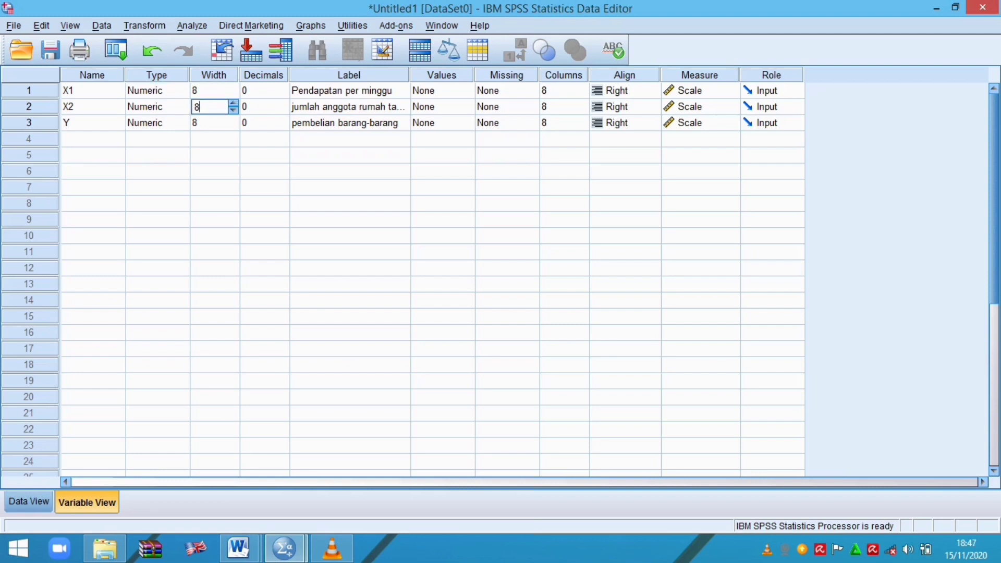
# Review variable X2's decimals, values, missing, columns and alignment settings, choosing Scale as its measure
pyautogui.click(260, 107)
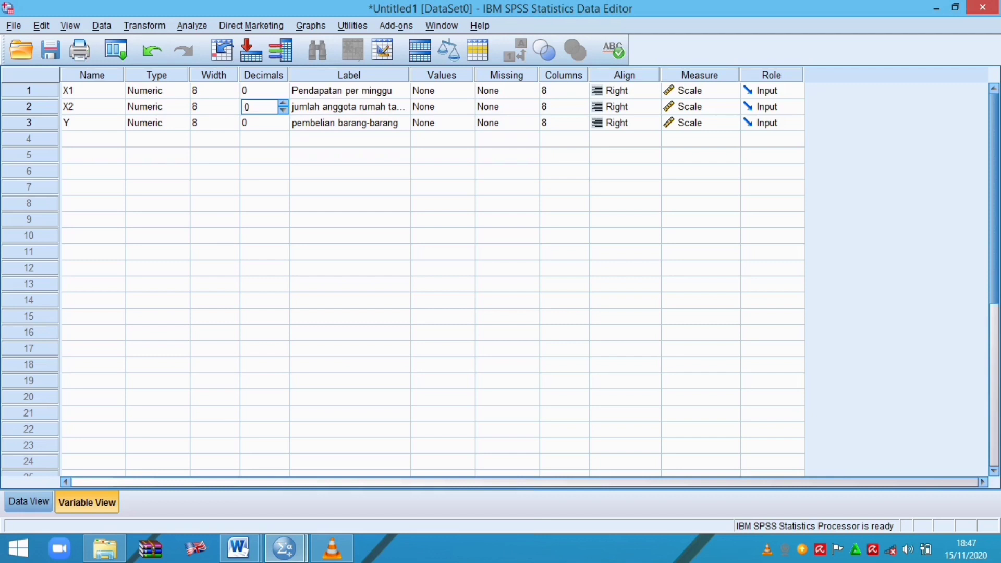
pyautogui.click(438, 107)
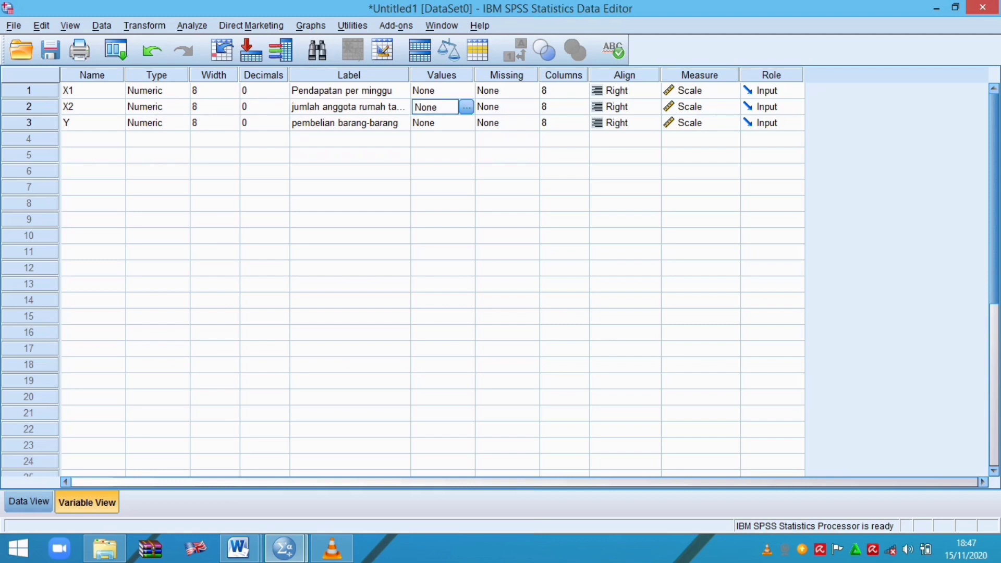
pyautogui.click(501, 107)
pyautogui.moveTo(560, 123); pyautogui.dragTo(560, 108)
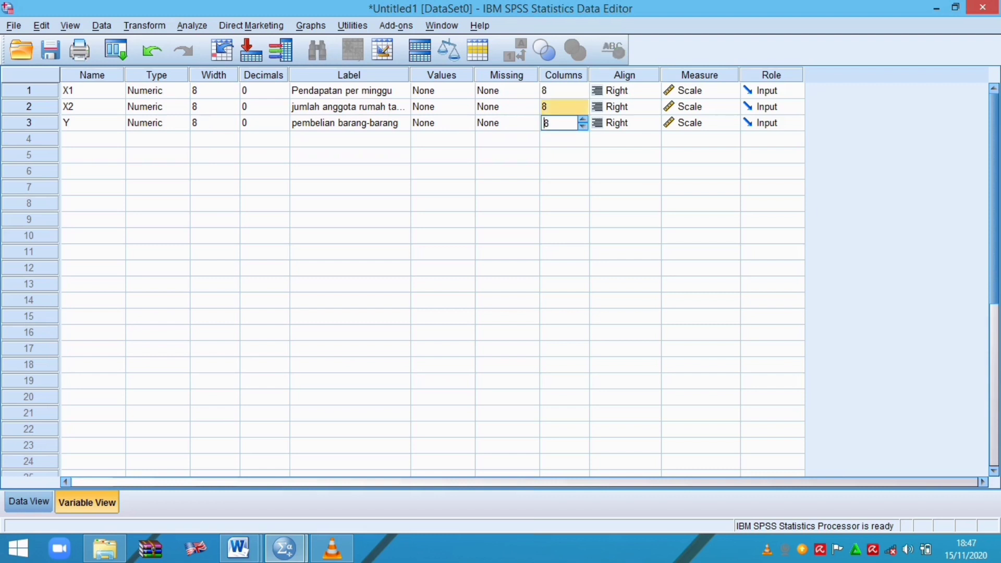
pyautogui.click(625, 107)
pyautogui.click(700, 107)
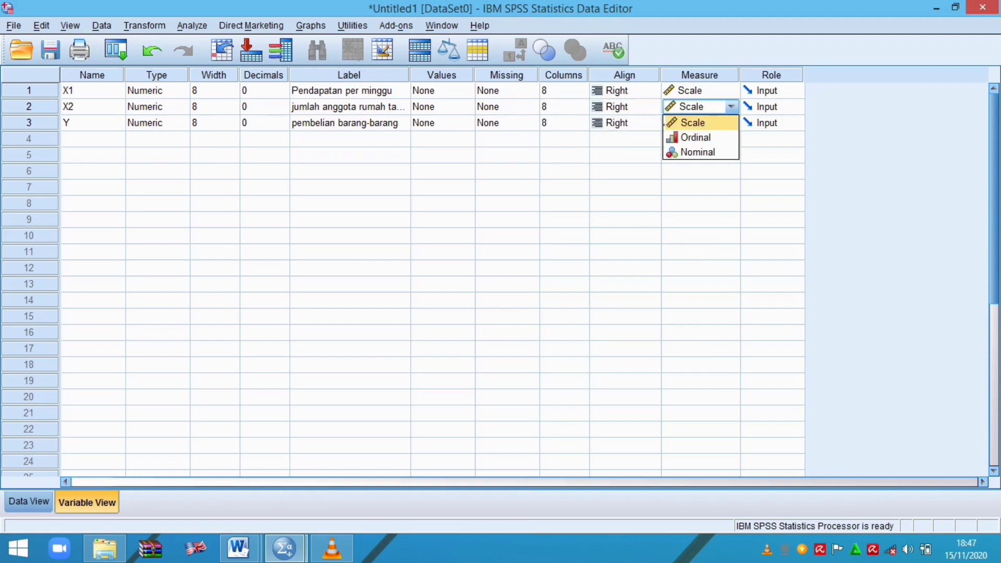
pyautogui.click(694, 123)
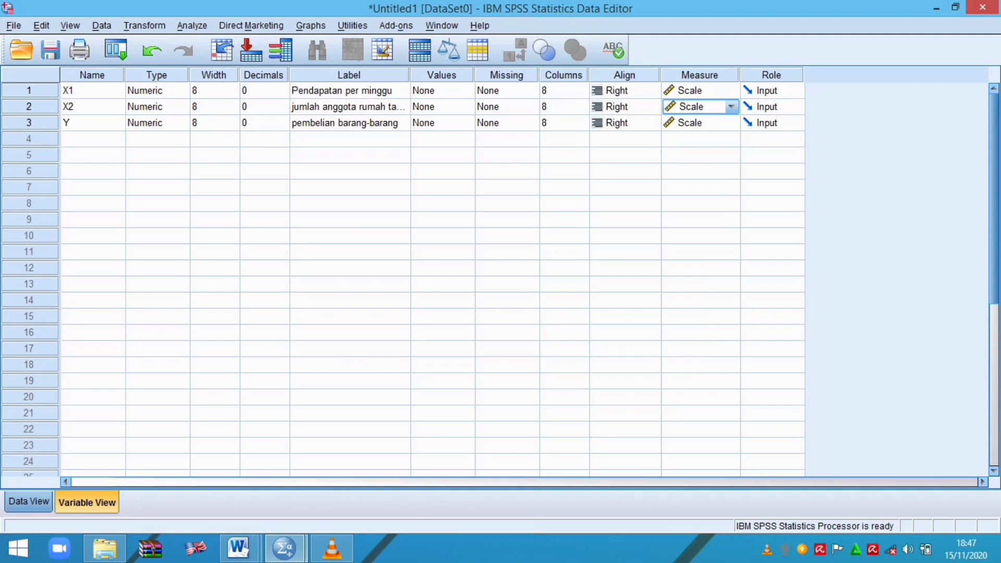
# Compare the dataset's X1, X2 and Y values with exercise 2's table in the Word document, ending back in the SPSS dataset
pyautogui.click(29, 502)
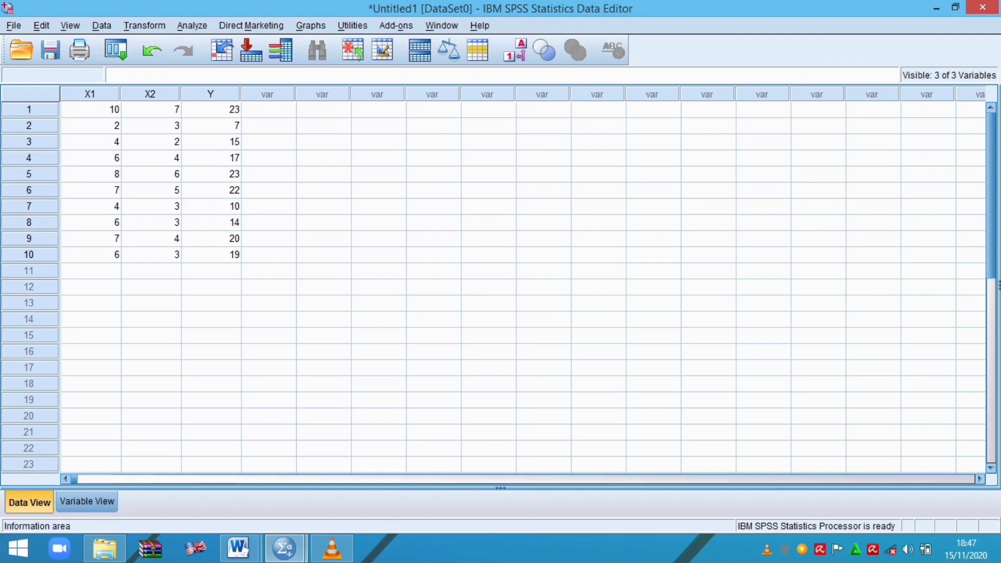
pyautogui.moveTo(238, 549)
pyautogui.click(321, 469)
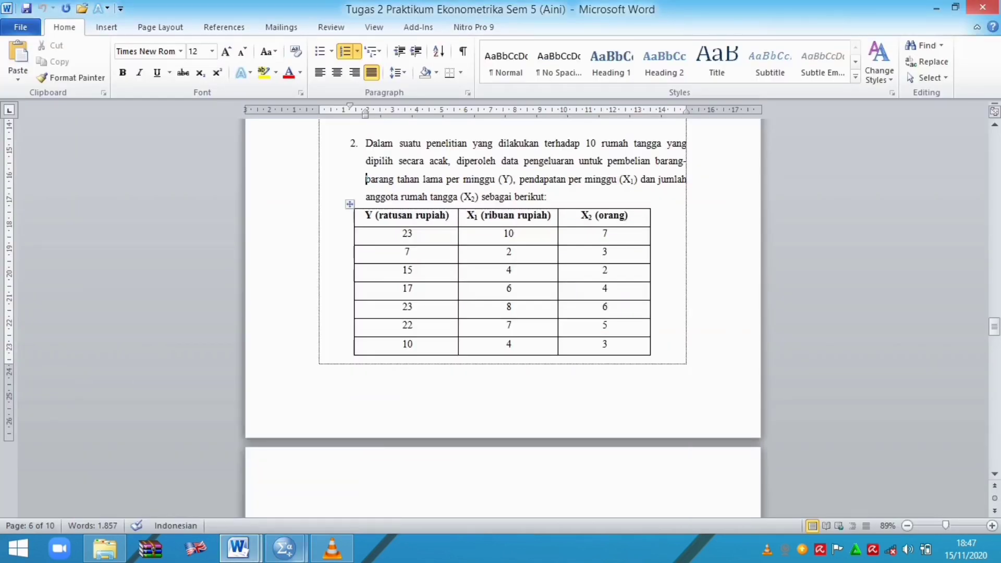
pyautogui.moveTo(285, 549)
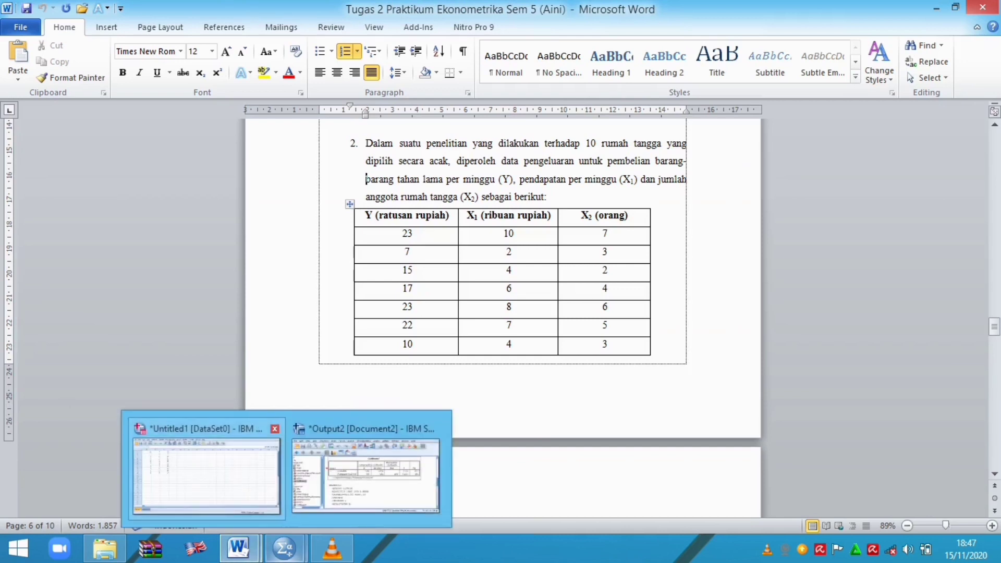
pyautogui.click(206, 475)
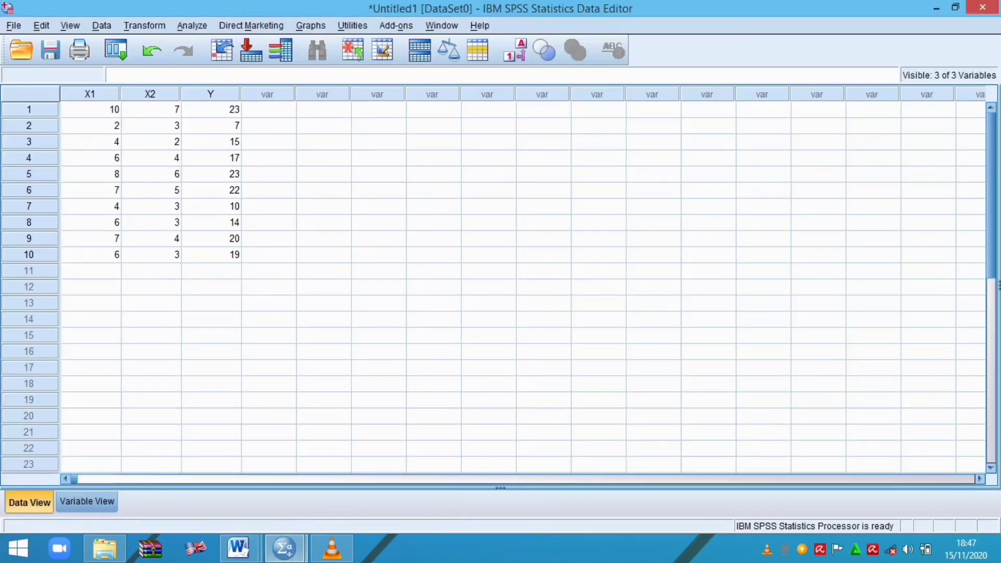
# Select the X1, X2 and Y values of cases 1 to 10 in the dataset
pyautogui.click(116, 51)
pyautogui.click(91, 109)
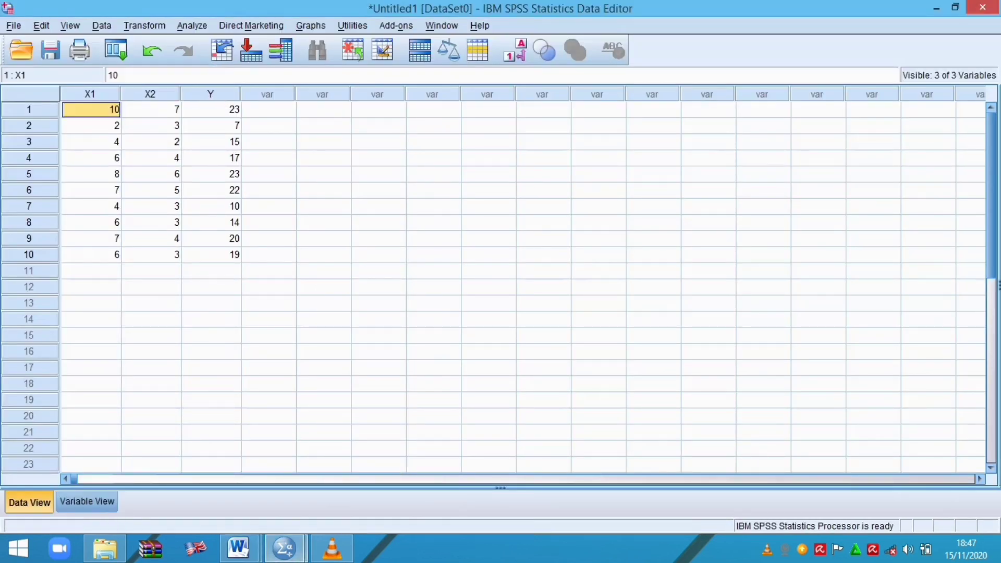
pyautogui.hotkey('shift', 'Right')
pyautogui.hotkey('shift', 'Right')
pyautogui.hotkey('shift', 'Down')
pyautogui.hotkey('shift', 'Down')
pyautogui.hotkey('shift', 'Down')
pyautogui.hotkey('shift', 'Down')
pyautogui.hotkey('shift', 'Down')
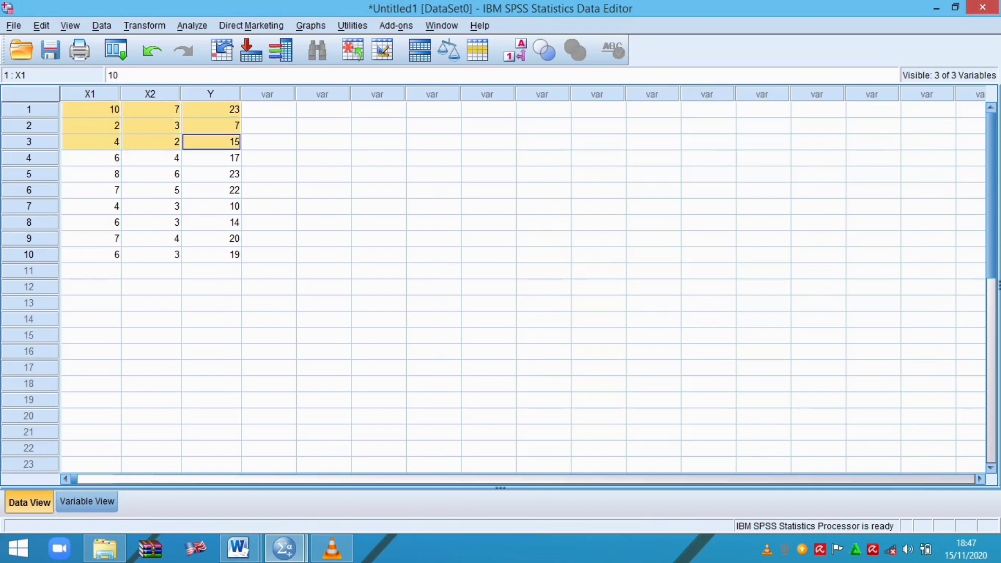
pyautogui.hotkey('shift', 'Down')
pyautogui.hotkey('shift', 'Down')
pyautogui.hotkey('shift', 'Down')
pyautogui.hotkey('shift', 'Down')
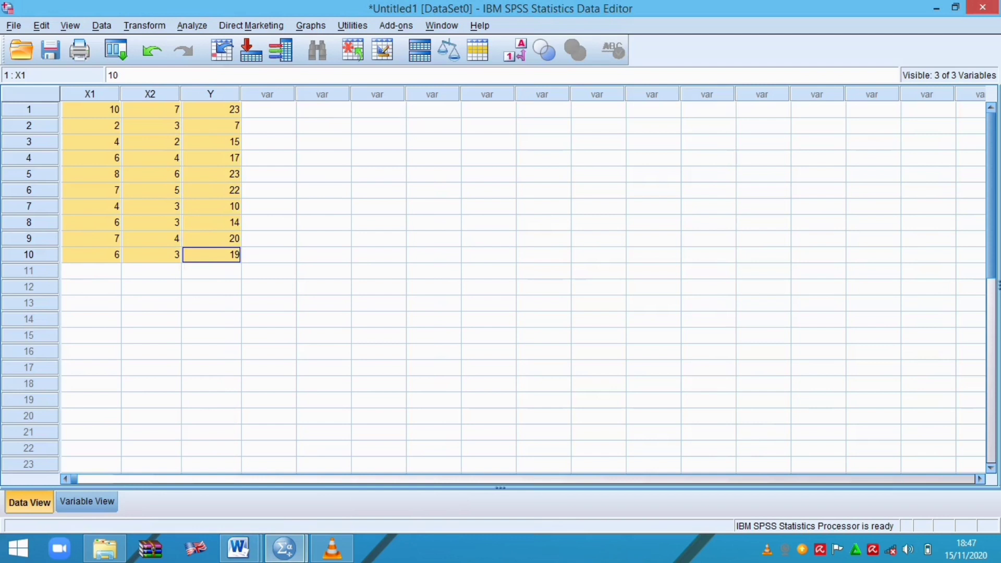
# Set up a Linear Regression with jumlah anggota rumah tangga as dependent and Pendapatan per minggu [X1] as independent variable
pyautogui.hotkey('alt', 'a')
pyautogui.moveTo(225, 163)
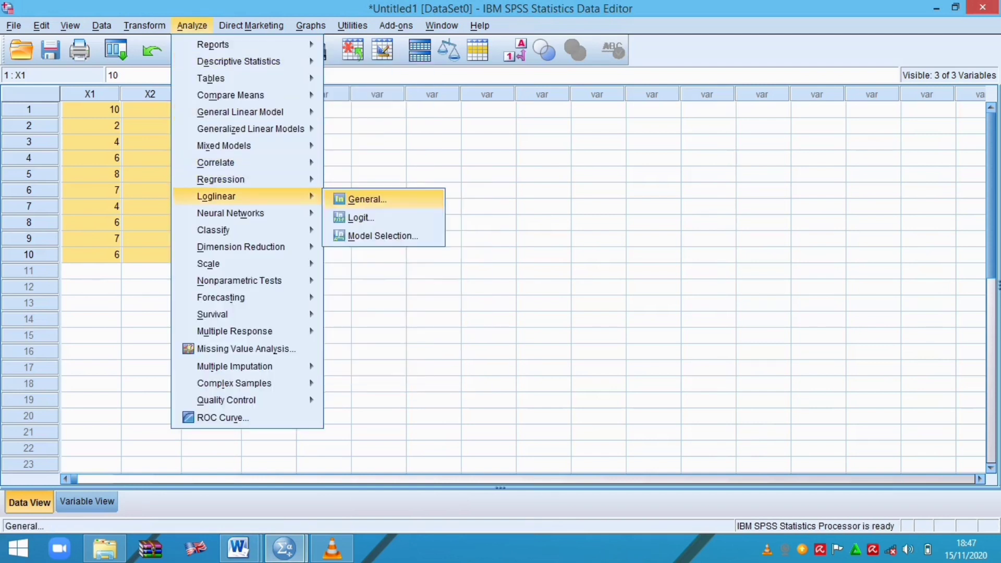
pyautogui.click(364, 201)
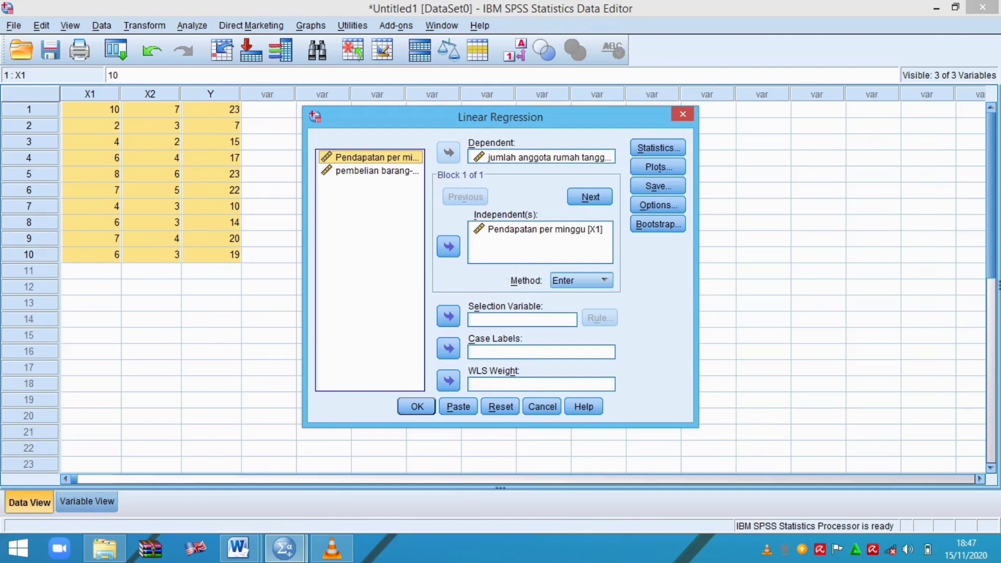
pyautogui.click(544, 229)
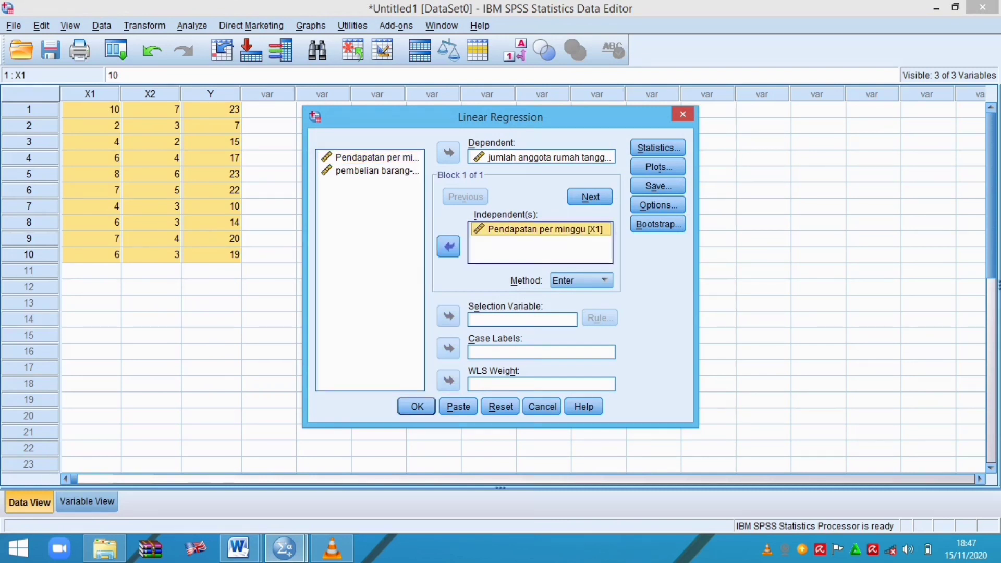
pyautogui.click(377, 157)
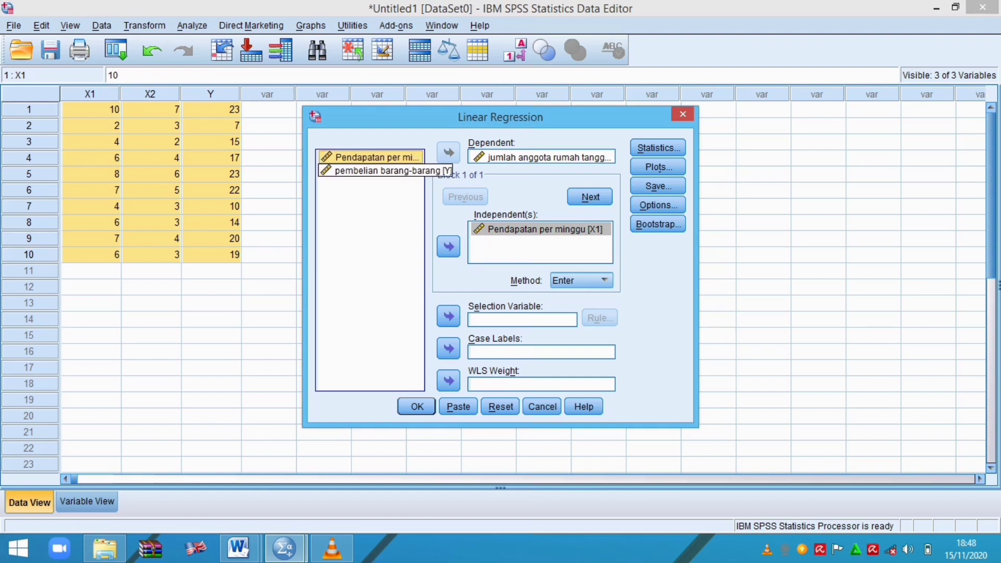
pyautogui.click(371, 171)
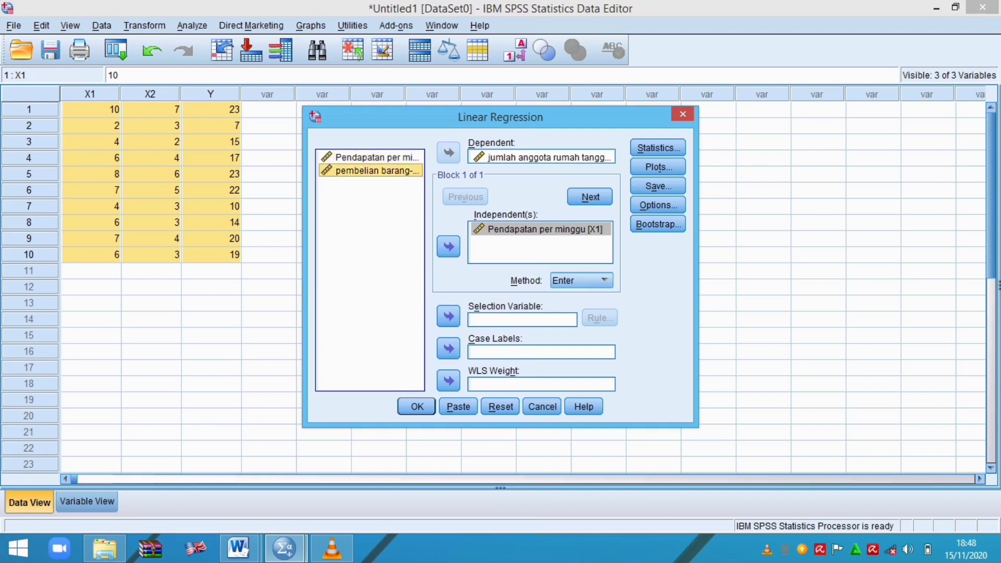
pyautogui.click(371, 158)
pyautogui.click(448, 247)
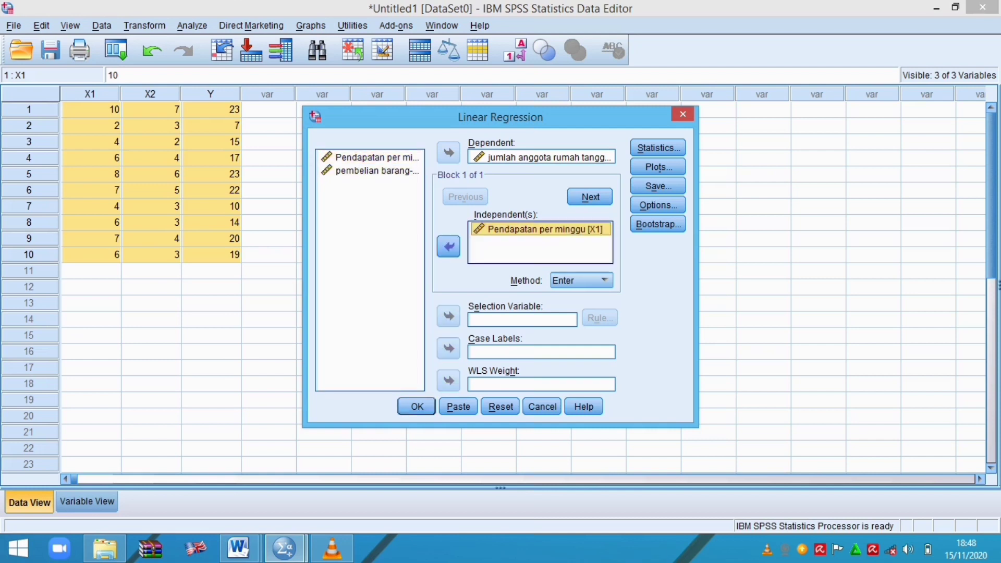
# Add pembelian barang-barang [Y] to the regression's independent variables
pyautogui.click(371, 170)
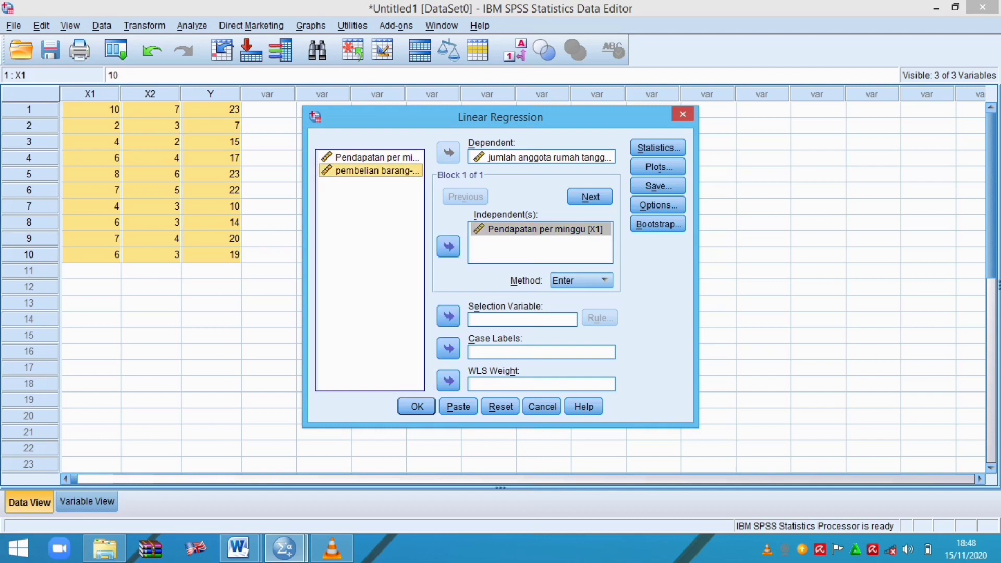
pyautogui.click(448, 247)
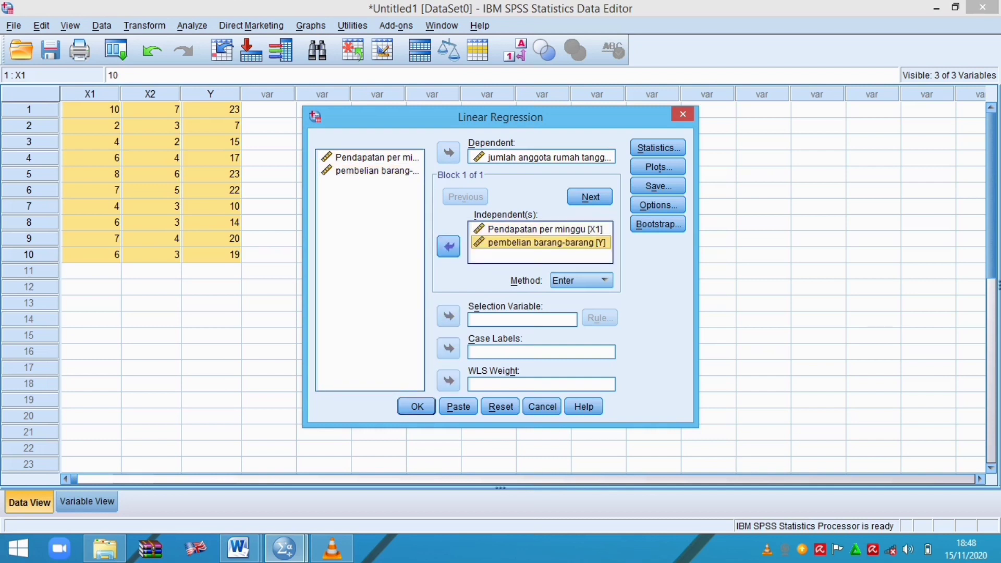
pyautogui.click(371, 171)
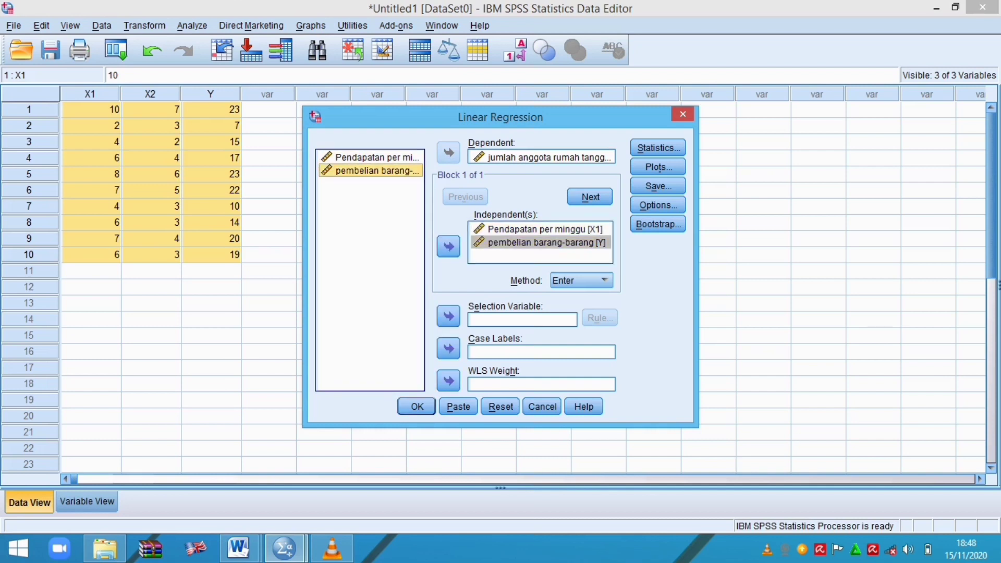
pyautogui.click(449, 247)
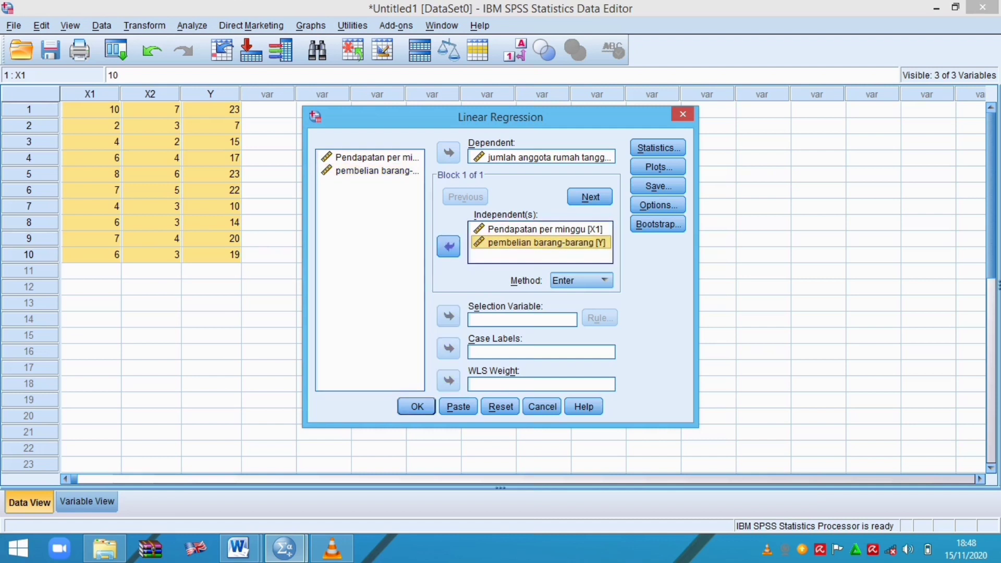
# Remove pembelian barang-barang [Y] from the regression's independent variables and jumlah anggota rumah tangga [X2] from the dependent variable
pyautogui.click(449, 247)
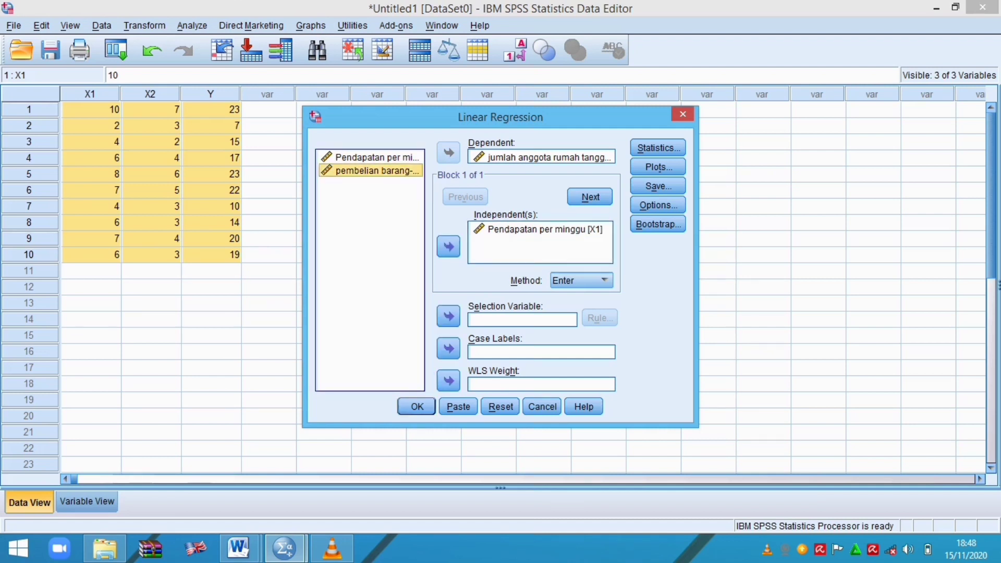
pyautogui.click(541, 157)
pyautogui.click(449, 153)
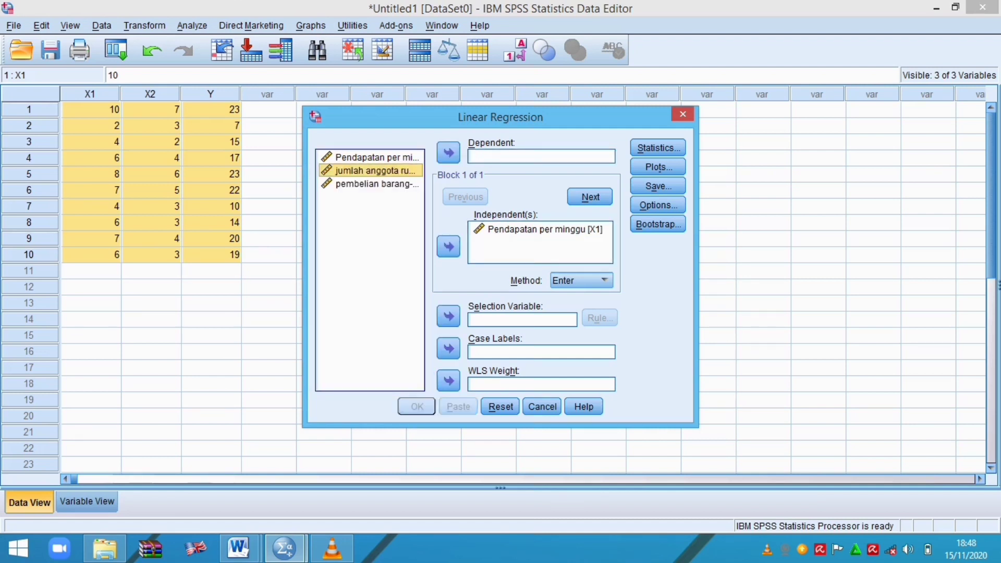
# Add jumlah anggota rumah tangga [X2] to the independent variables and set pembelian barang-barang [Y] as the dependent variable
pyautogui.click(448, 247)
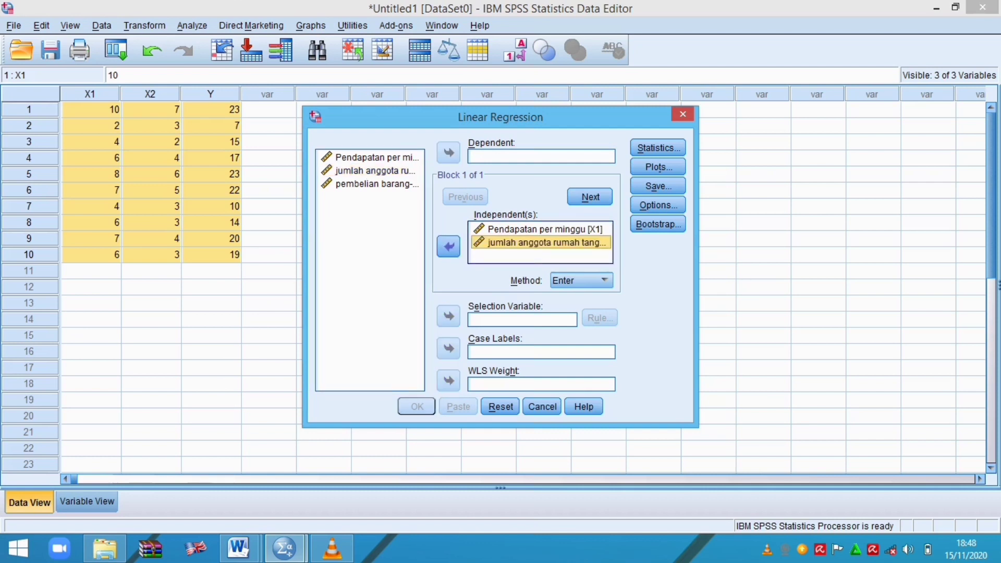
pyautogui.click(449, 247)
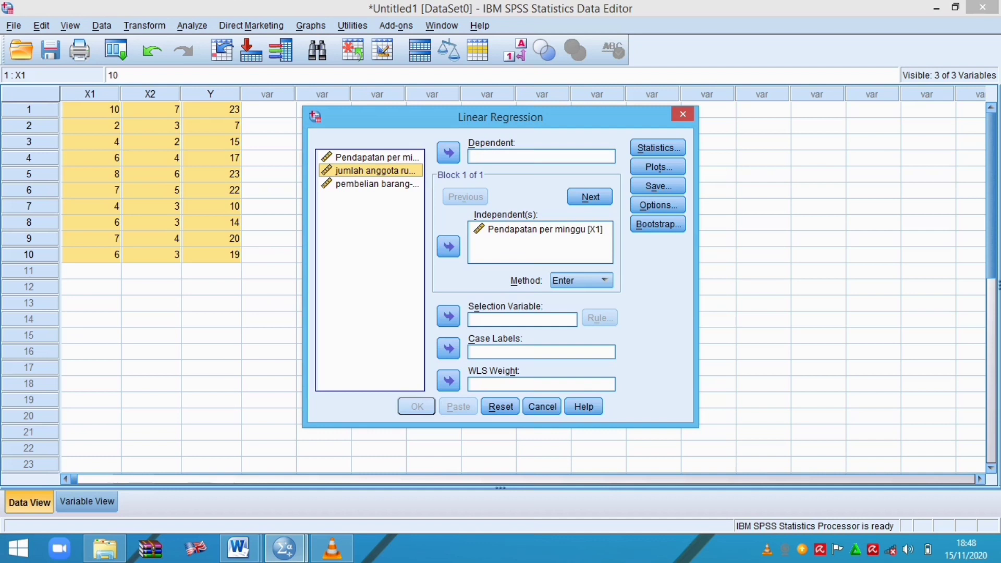
pyautogui.click(370, 184)
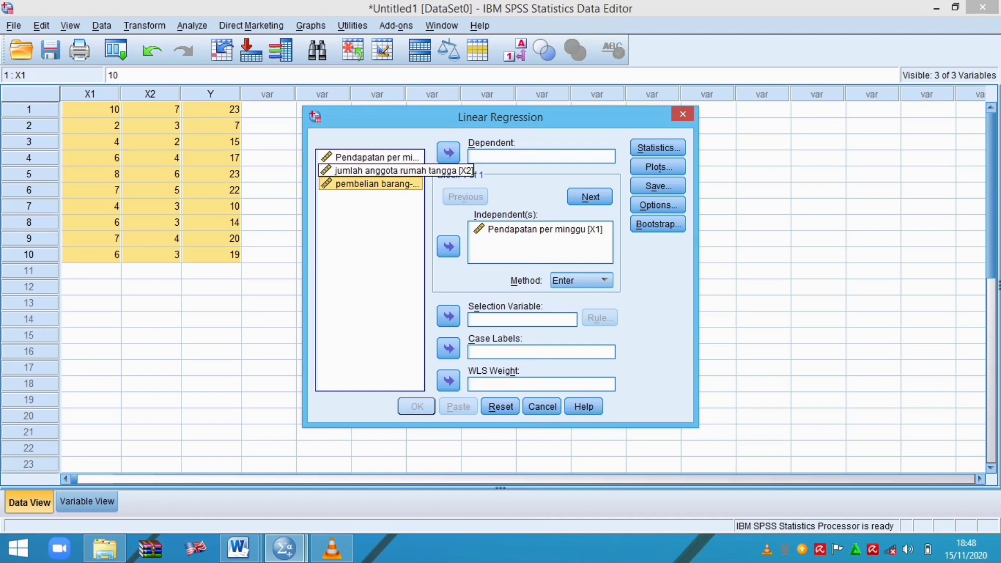
pyautogui.click(372, 171)
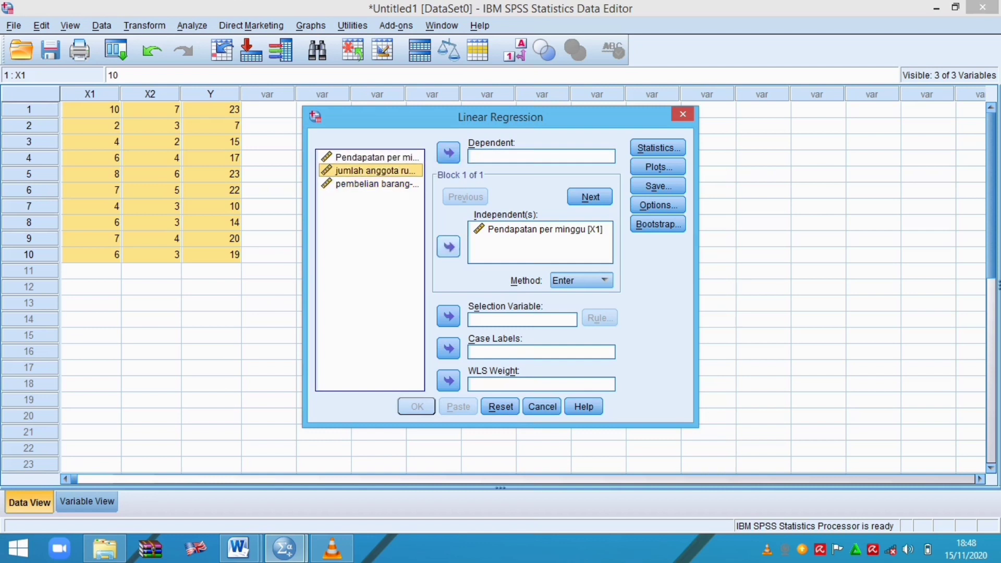
pyautogui.click(449, 246)
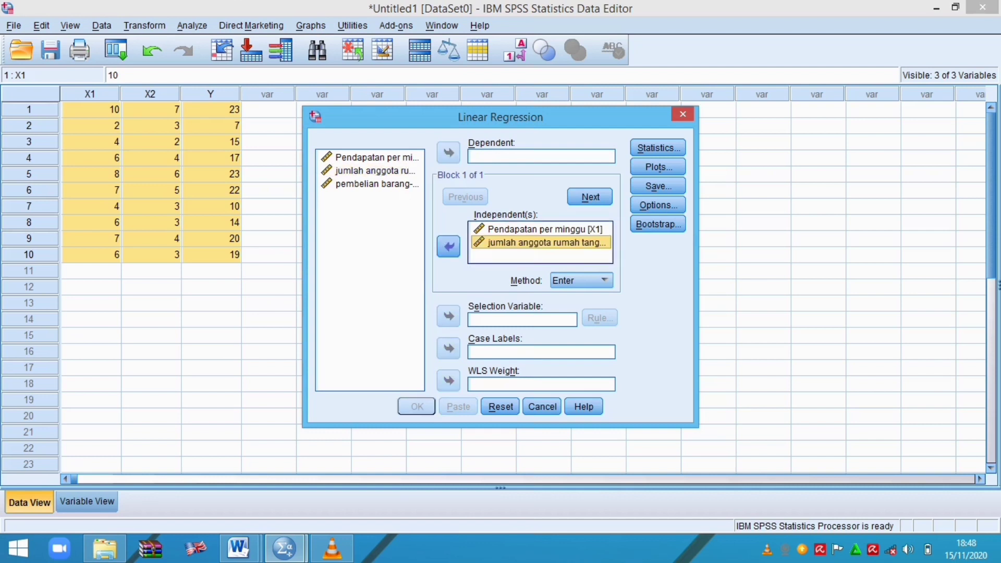
pyautogui.click(371, 184)
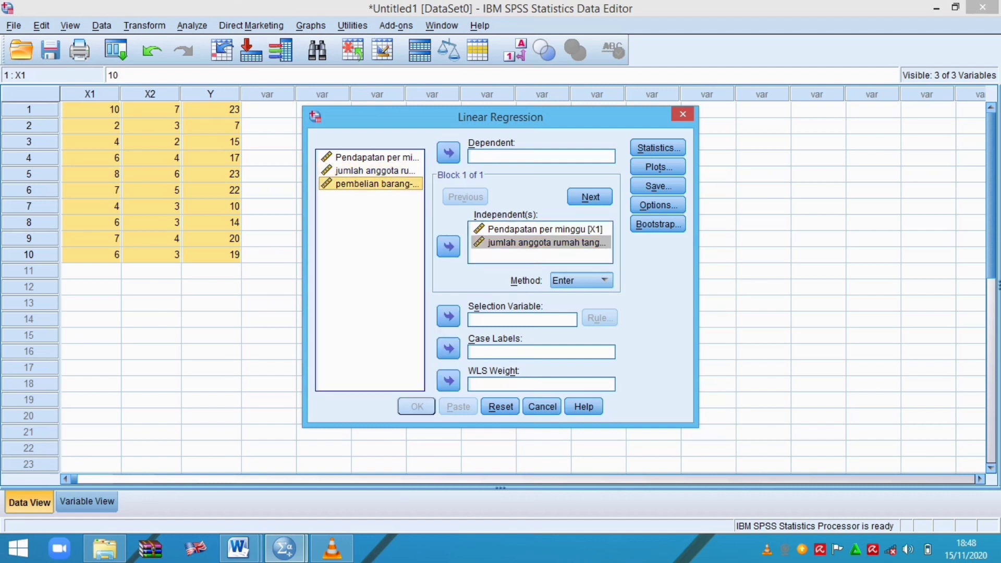
pyautogui.click(448, 153)
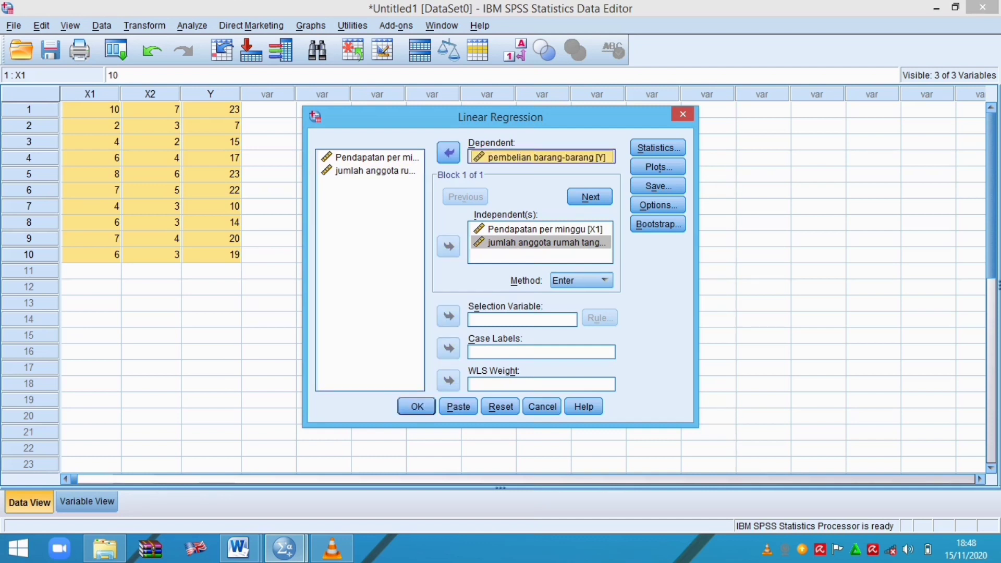
pyautogui.click(546, 243)
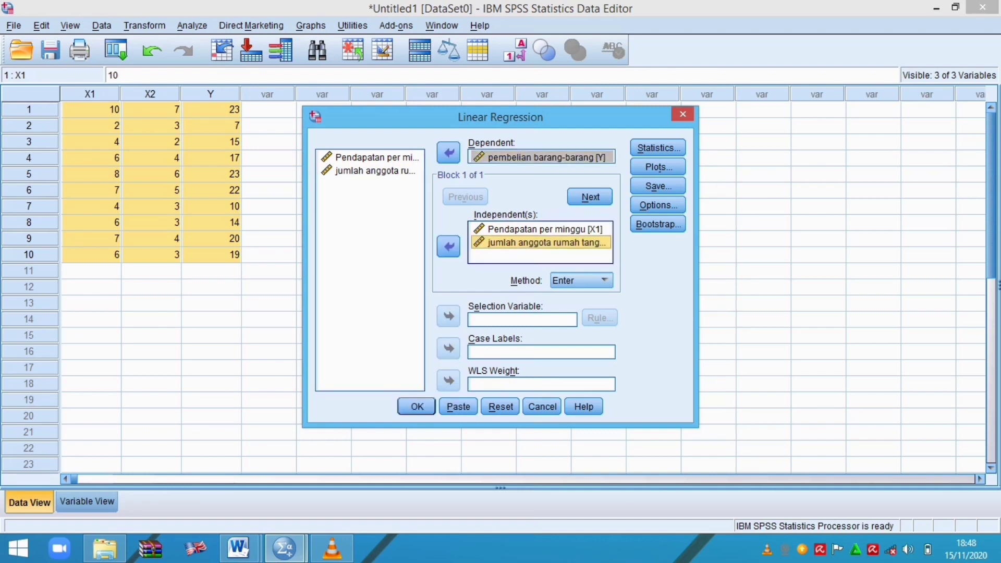
# Switch to the practicum assignment in Word, review exercise 2's questions and its written SPSS regression procedure, and return to the SPSS Linear Regression setup
pyautogui.moveTo(238, 549)
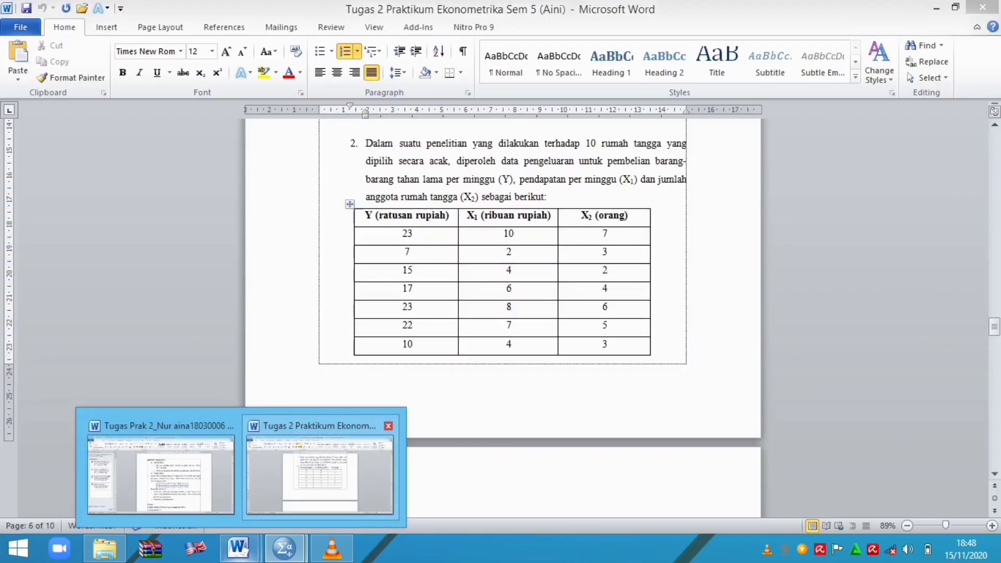
pyautogui.click(320, 474)
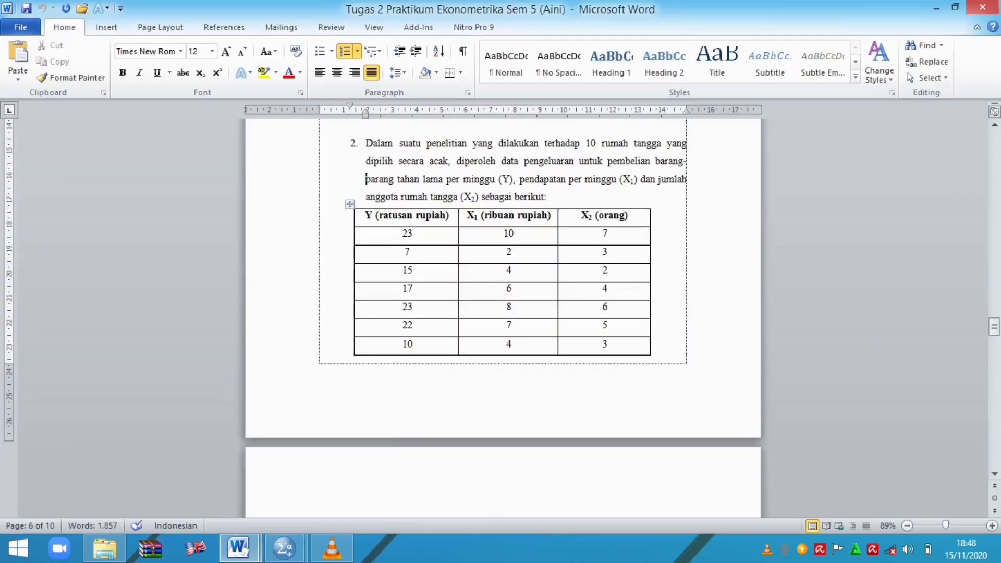
pyautogui.press('Down')
pyautogui.press('Down')
pyautogui.press('Down')
pyautogui.press('Down')
pyautogui.press('Down')
pyautogui.press('Down')
pyautogui.press('Down')
pyautogui.press('Down')
pyautogui.press('Down')
pyautogui.press('Down')
pyautogui.press('Down')
pyautogui.press('Down')
pyautogui.press('Down')
pyautogui.press('Down')
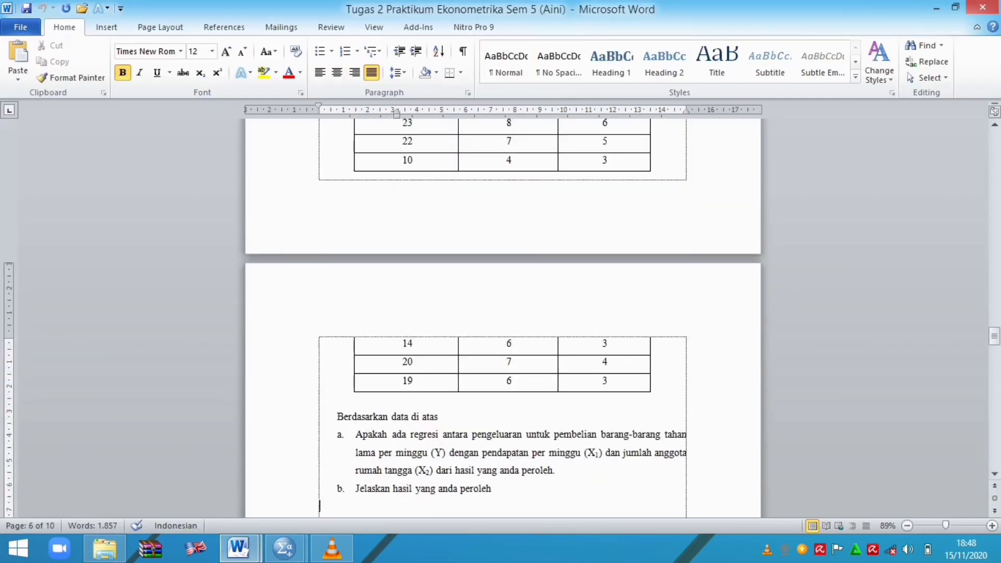
pyautogui.press('Down')
pyautogui.press('Down')
pyautogui.press('Down')
pyautogui.press('Down')
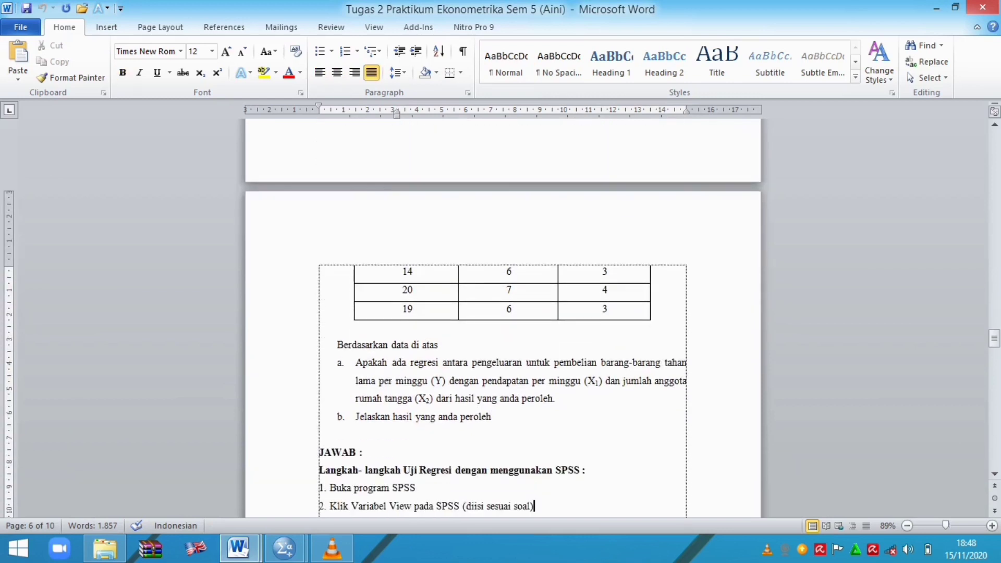
pyautogui.press('Down')
pyautogui.press('Down')
pyautogui.press('Down')
pyautogui.press('Down')
pyautogui.press('Down')
pyautogui.press('Down')
pyautogui.press('Down')
pyautogui.press('Down')
pyautogui.press('Down')
pyautogui.press('Down')
pyautogui.press('Down')
pyautogui.press('Down')
pyautogui.press('Down')
pyautogui.press('Down')
pyautogui.press('Down')
pyautogui.press('Down')
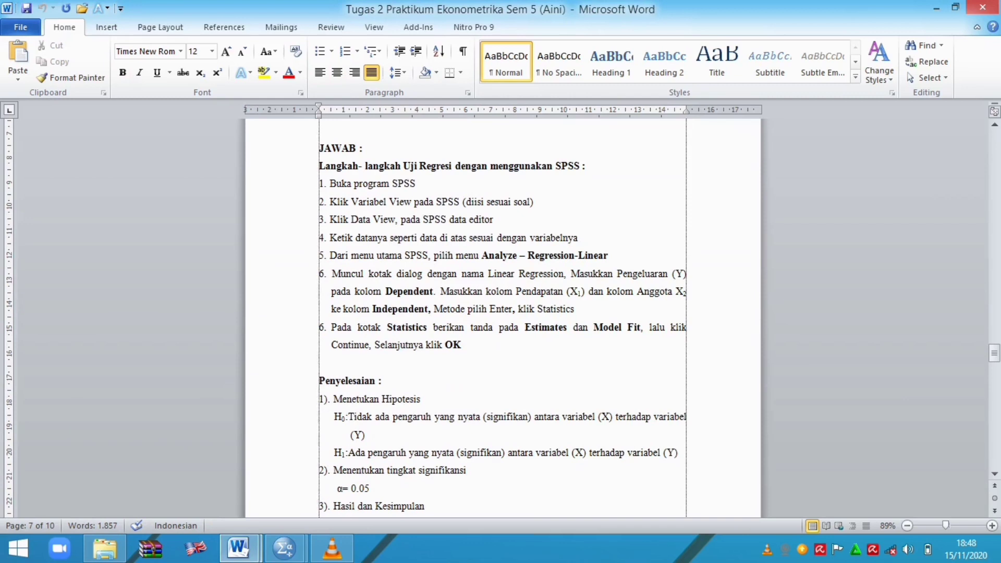
pyautogui.click(520, 274)
pyautogui.moveTo(285, 550)
pyautogui.click(224, 486)
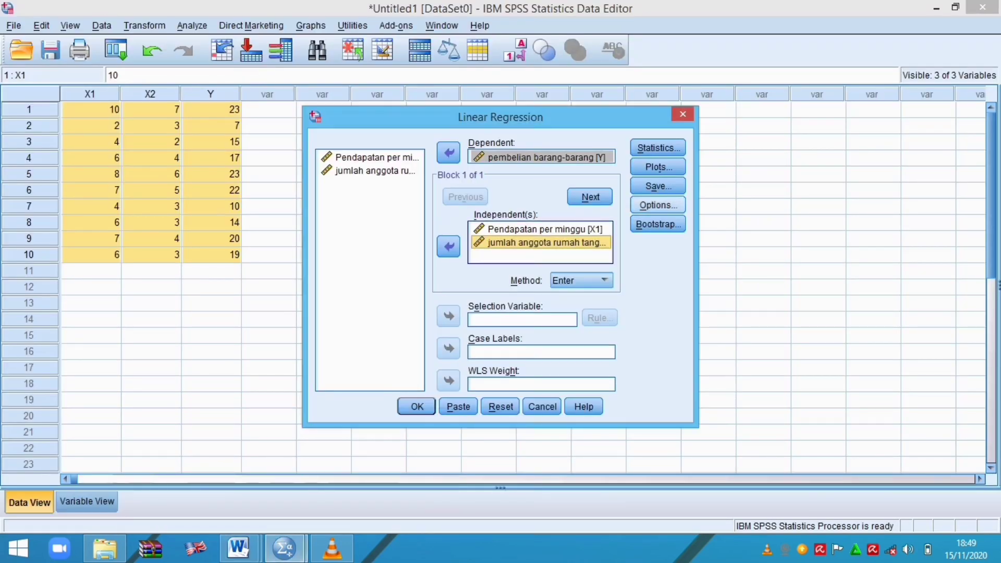
# Keep Estimates and Model fit as the regression statistics and run the linear regression with the Enter method
pyautogui.click(659, 148)
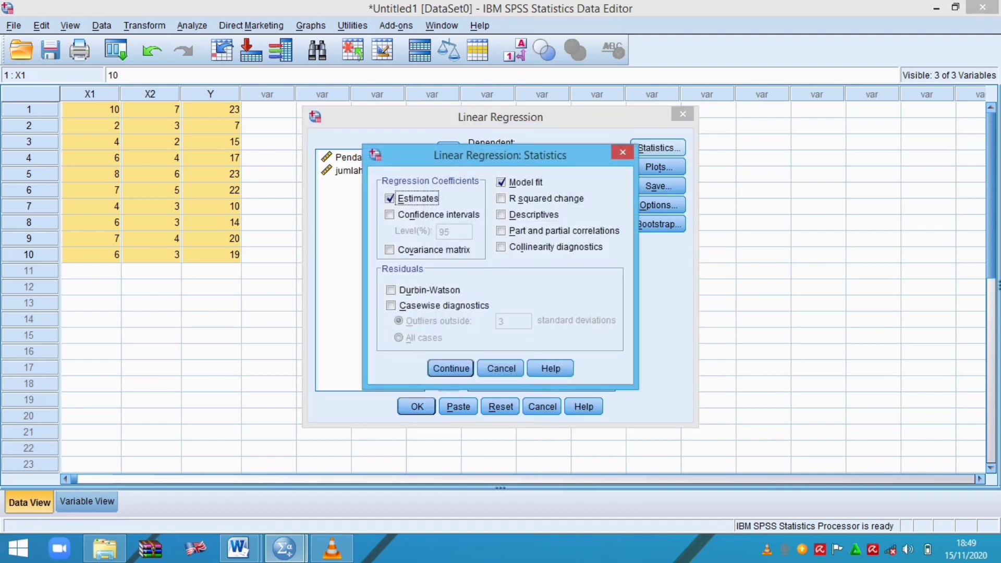
pyautogui.click(451, 369)
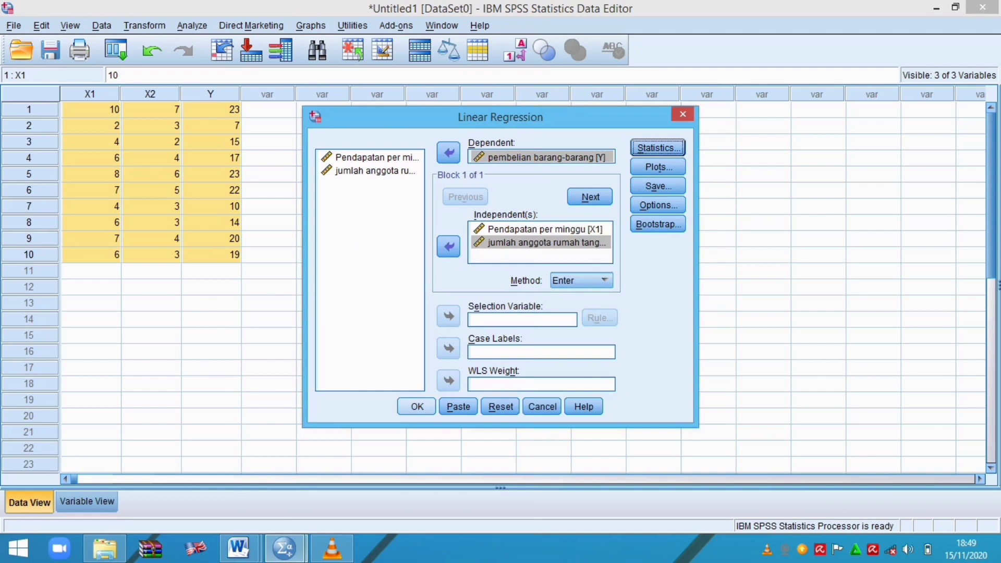
pyautogui.click(417, 406)
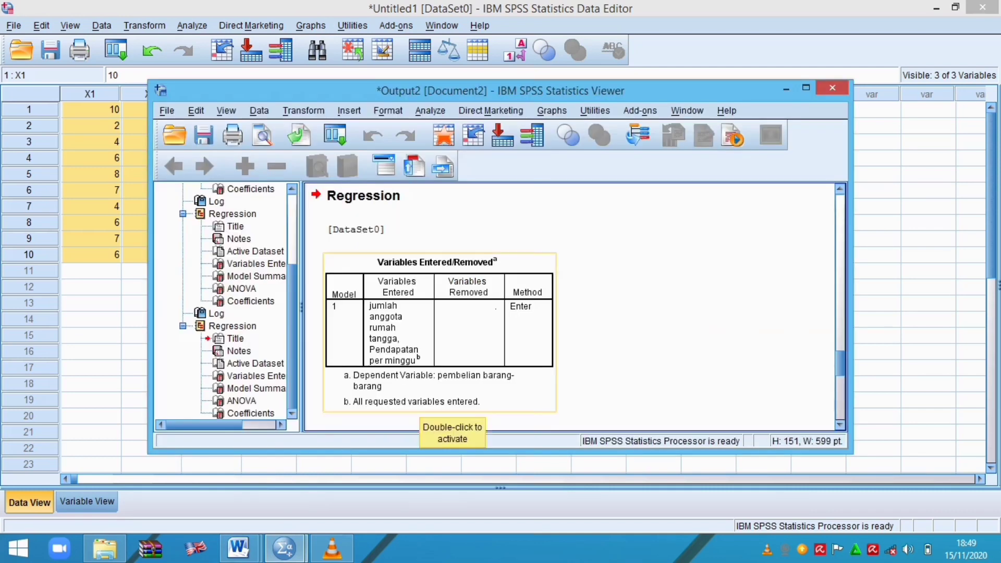